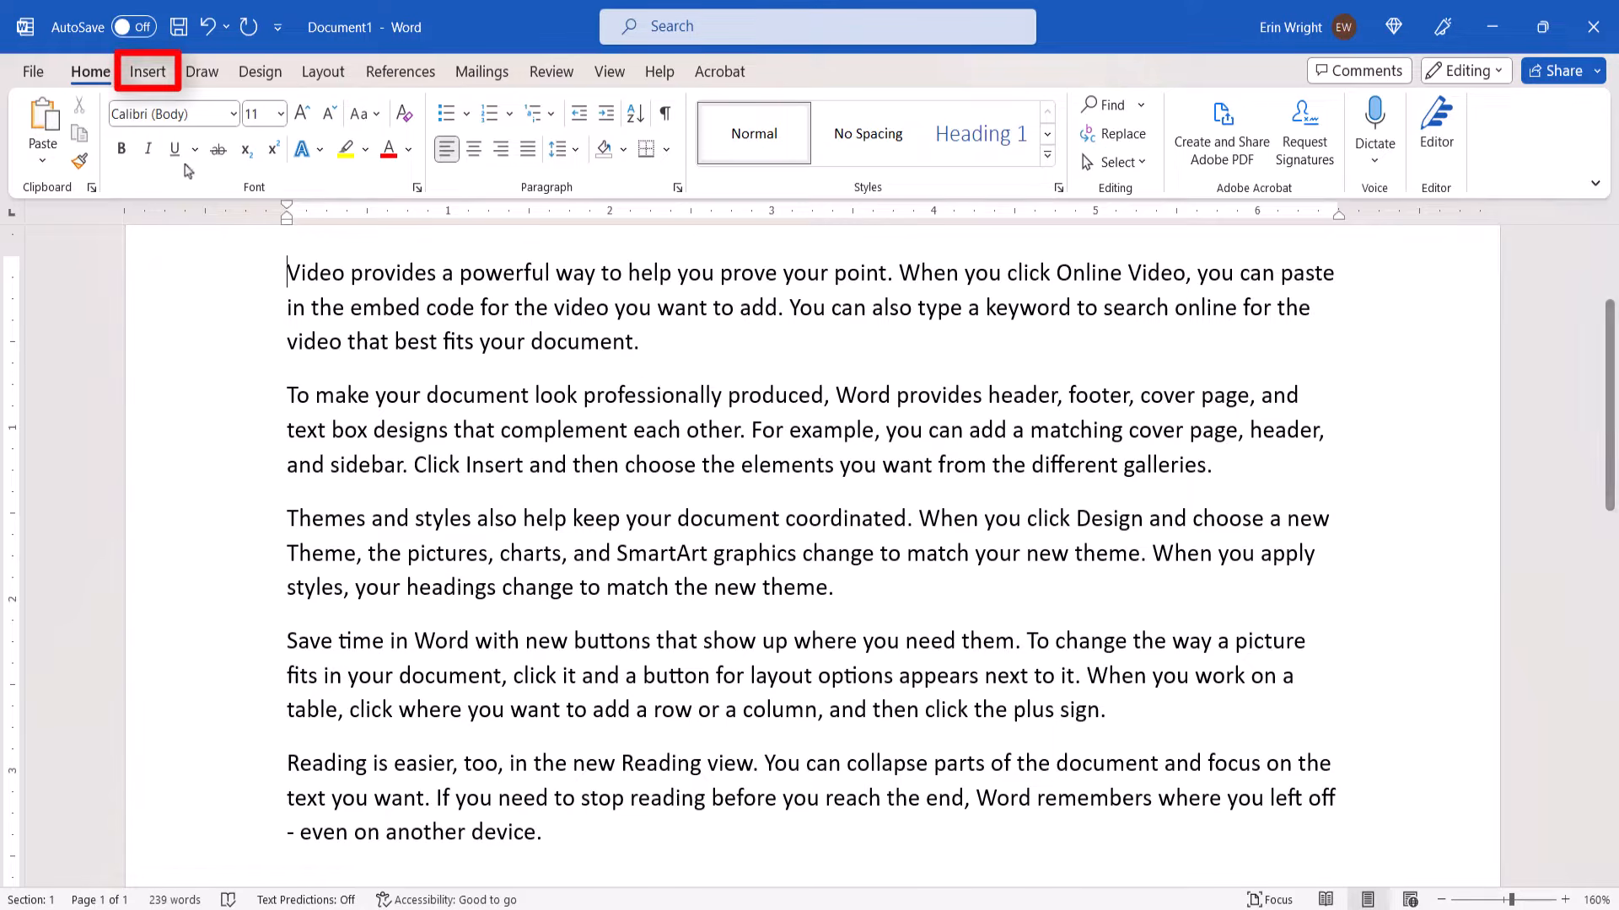
Insert a Basic Block List SmartArt graphic at the start of the document, before the first paragraph
click(156, 74)
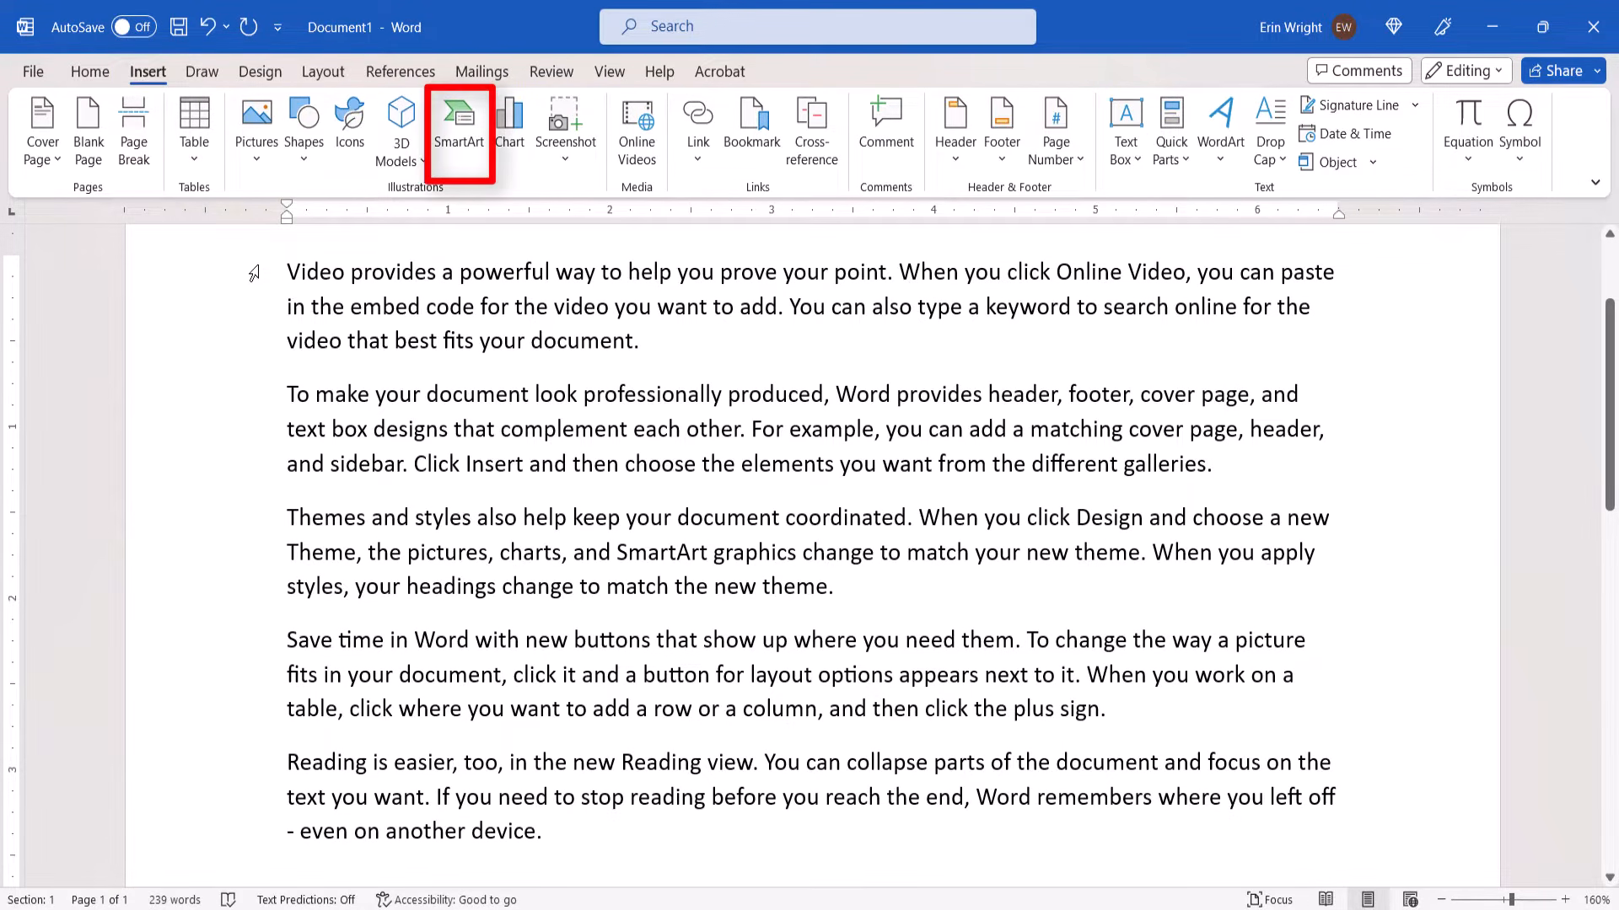
click(477, 139)
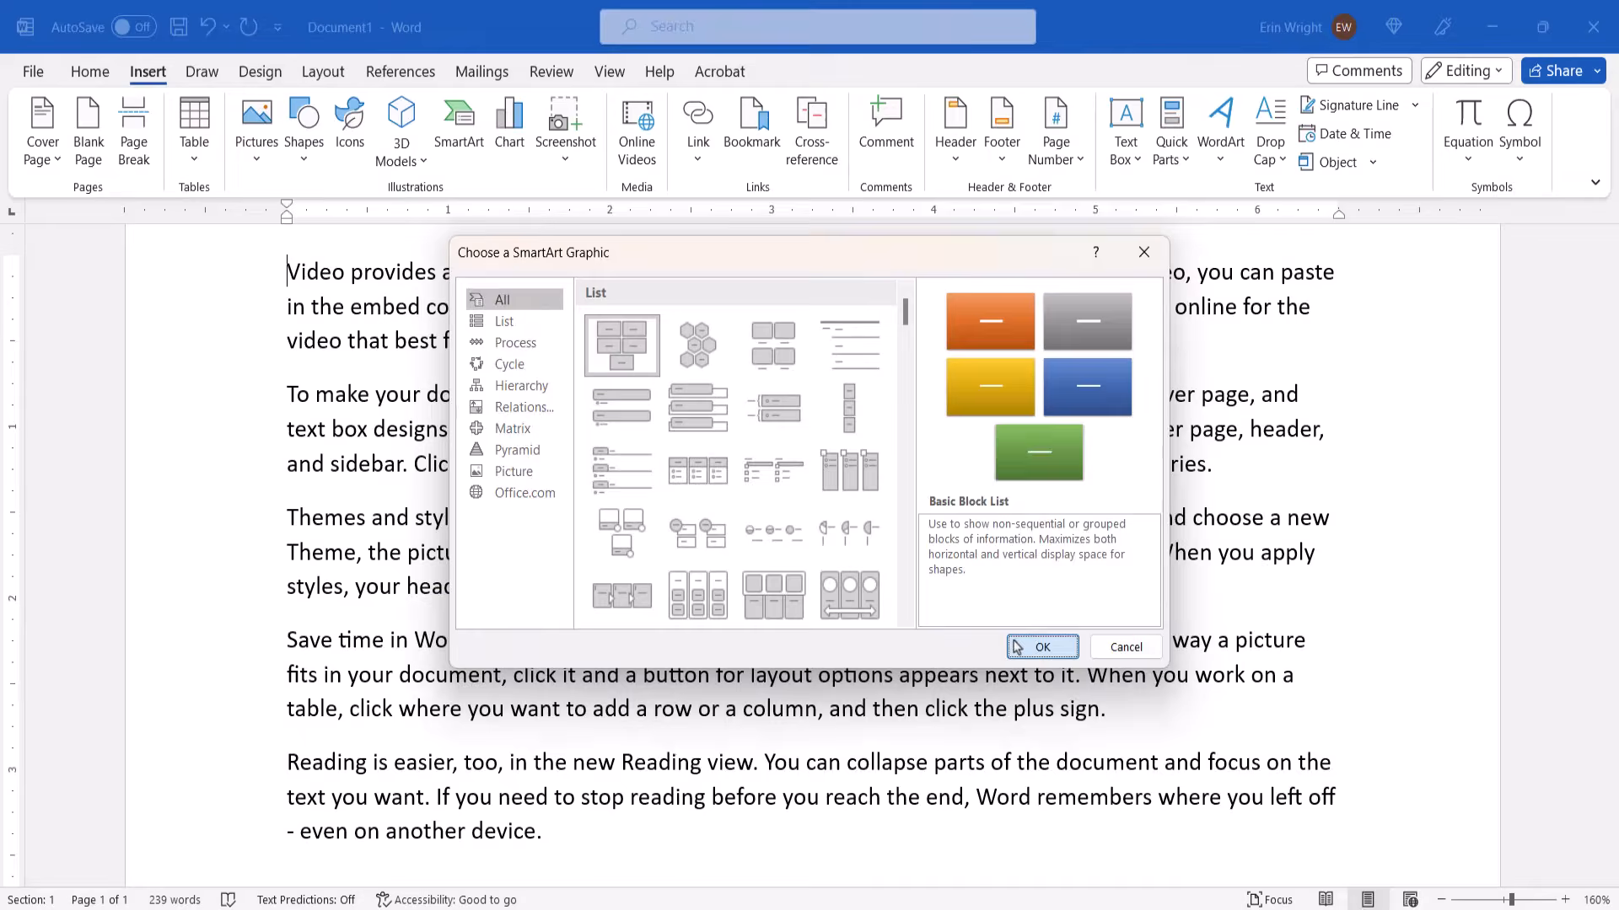
click(1018, 645)
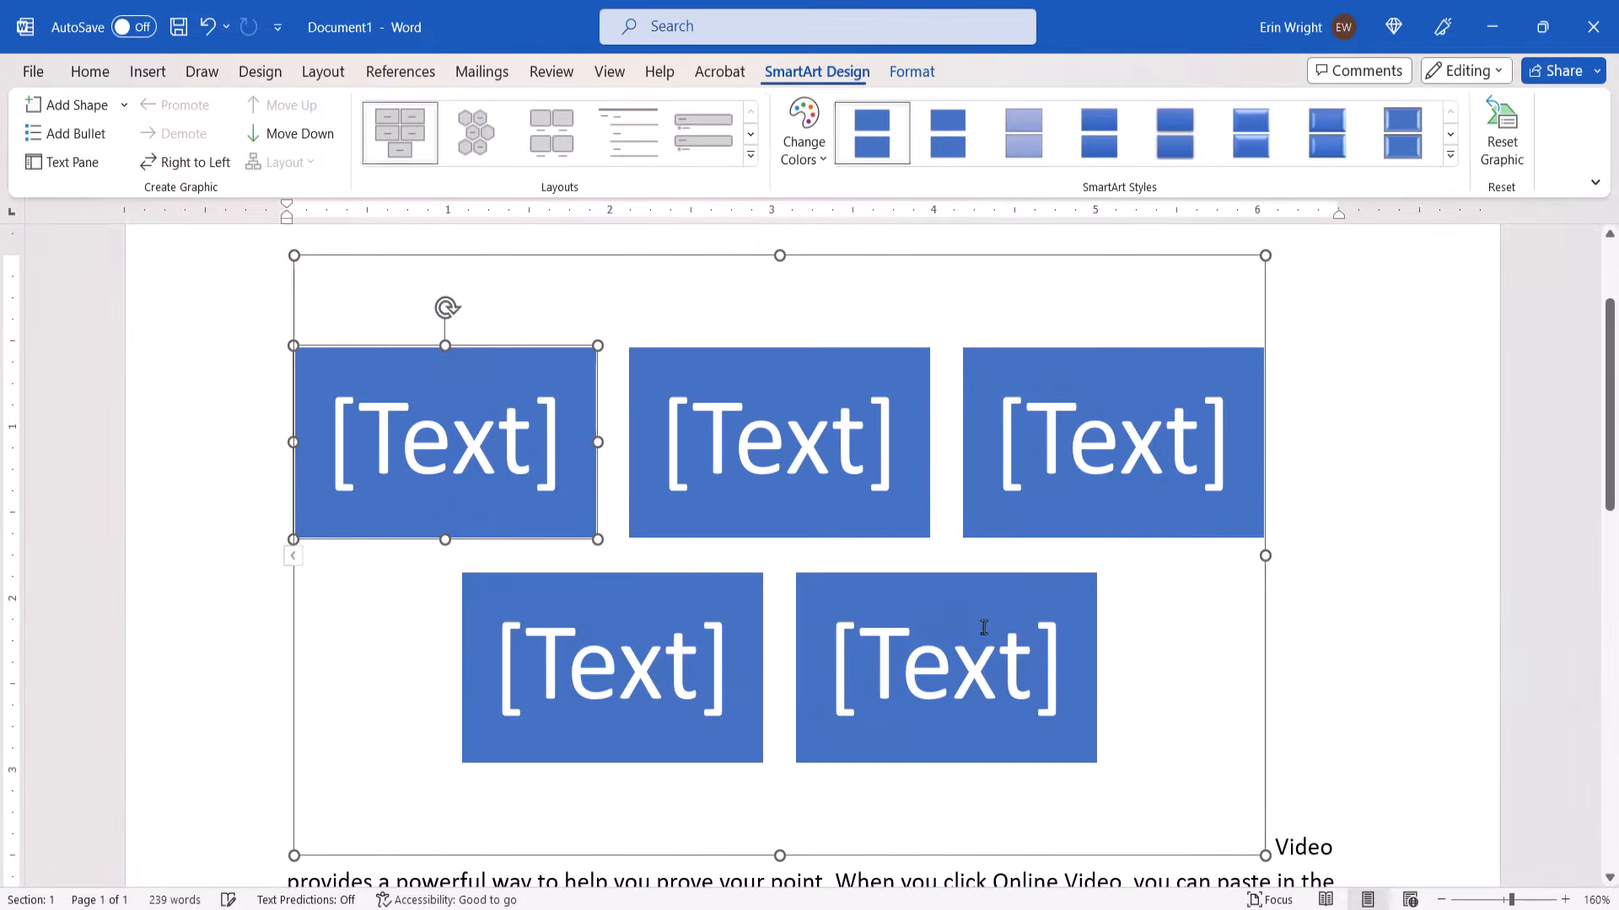
Delete four of the five SmartArt blocks and enter "Book" as the text of the remaining block
key(Delete)
key(Delete)
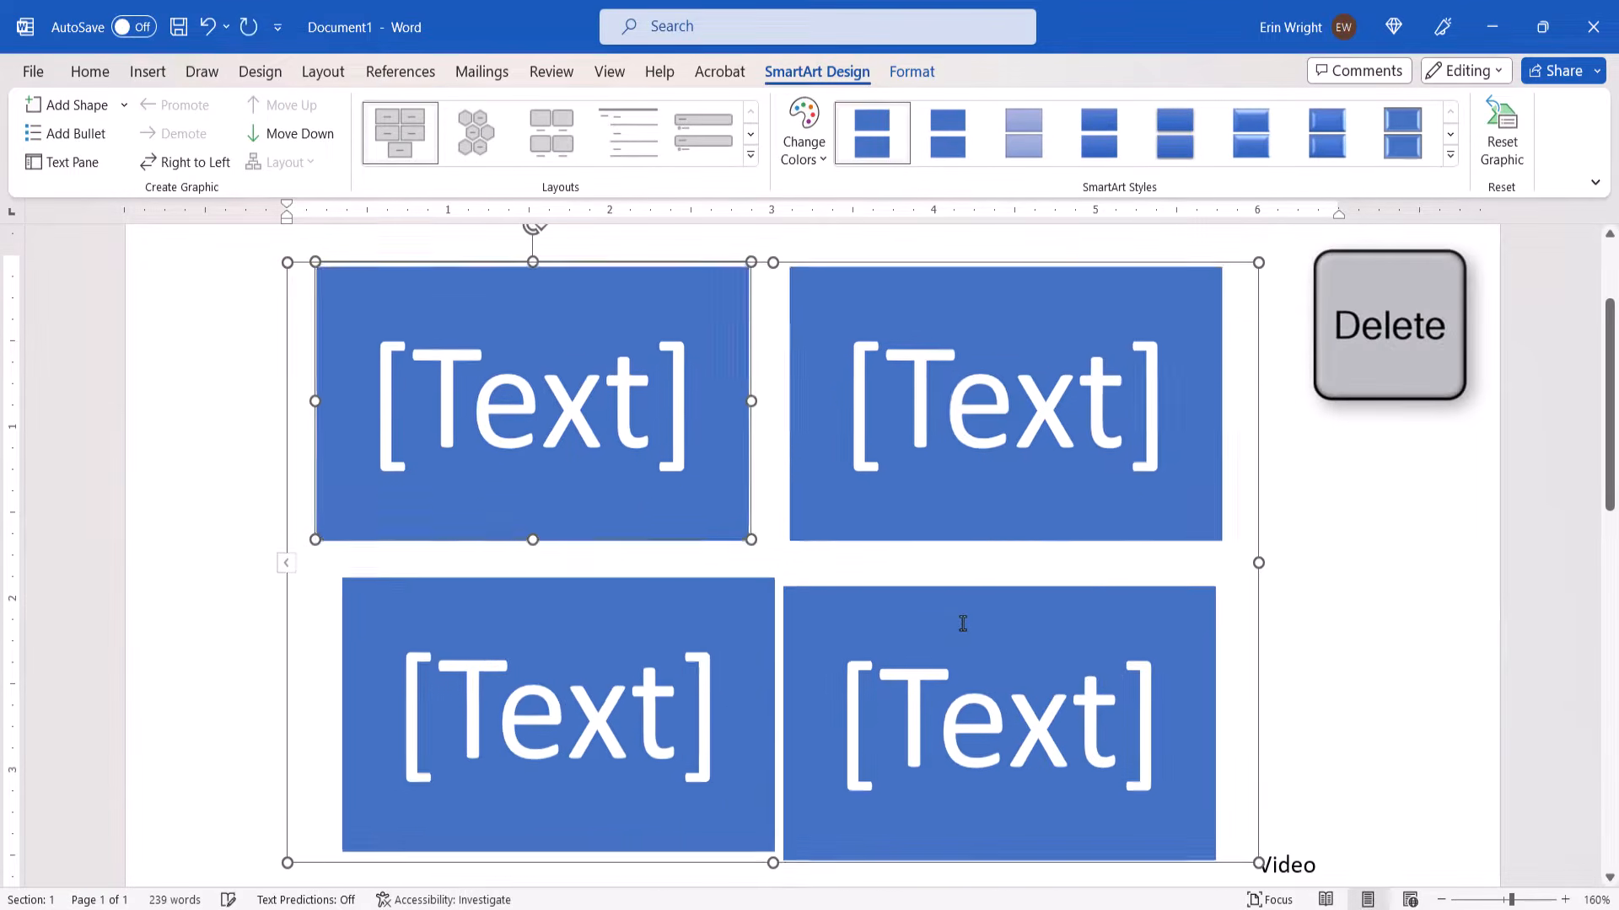
key(Delete)
key(Delete)
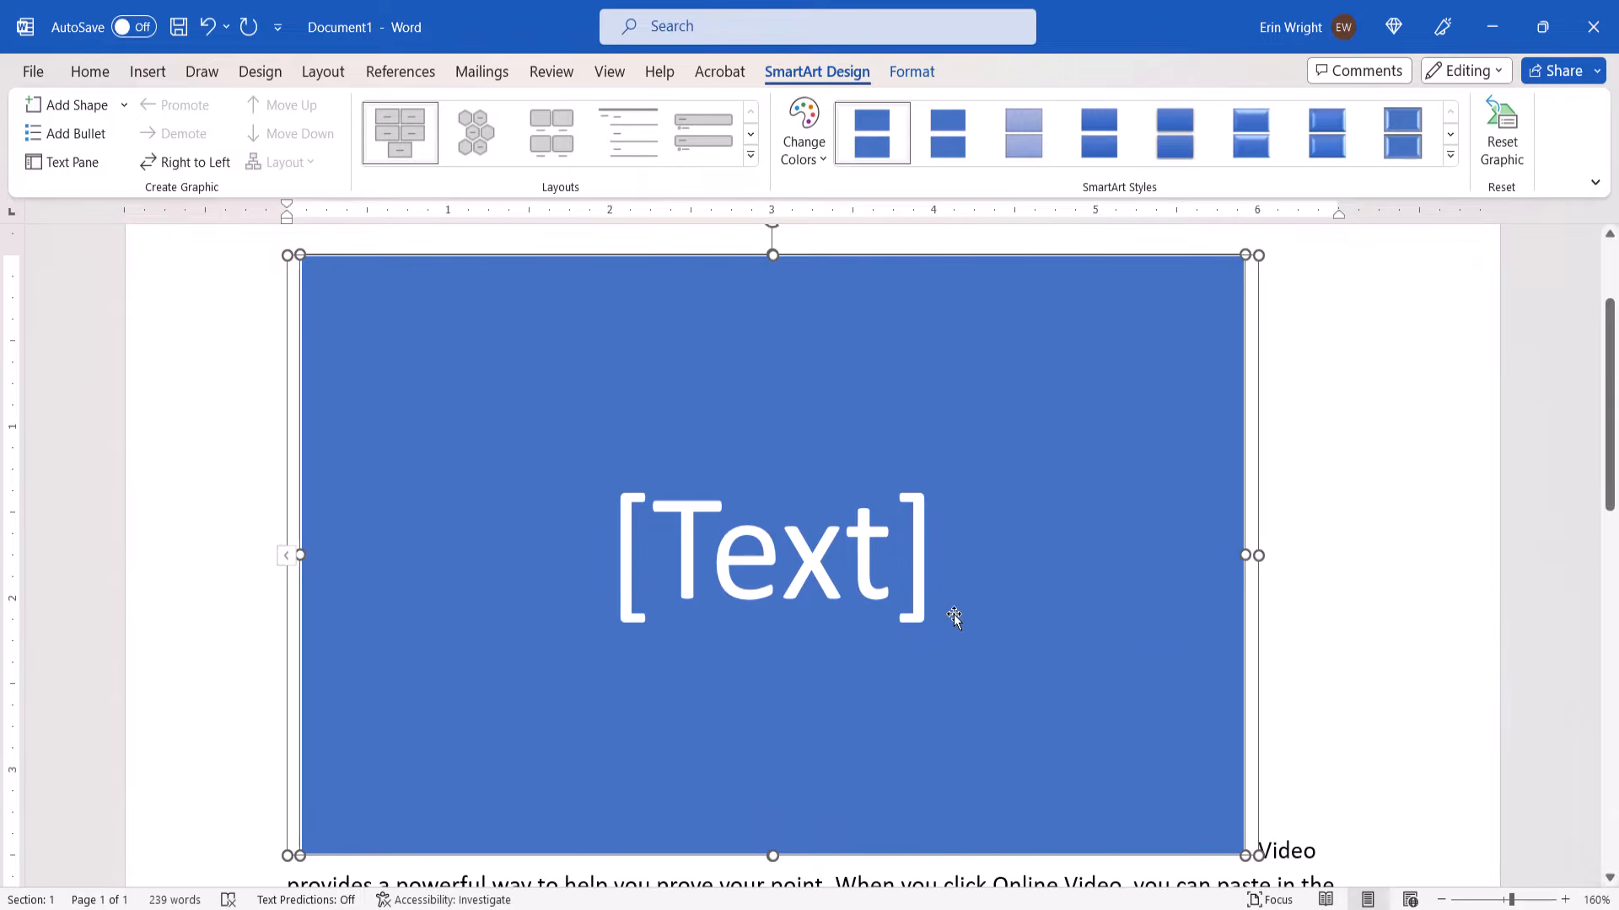
click(749, 560)
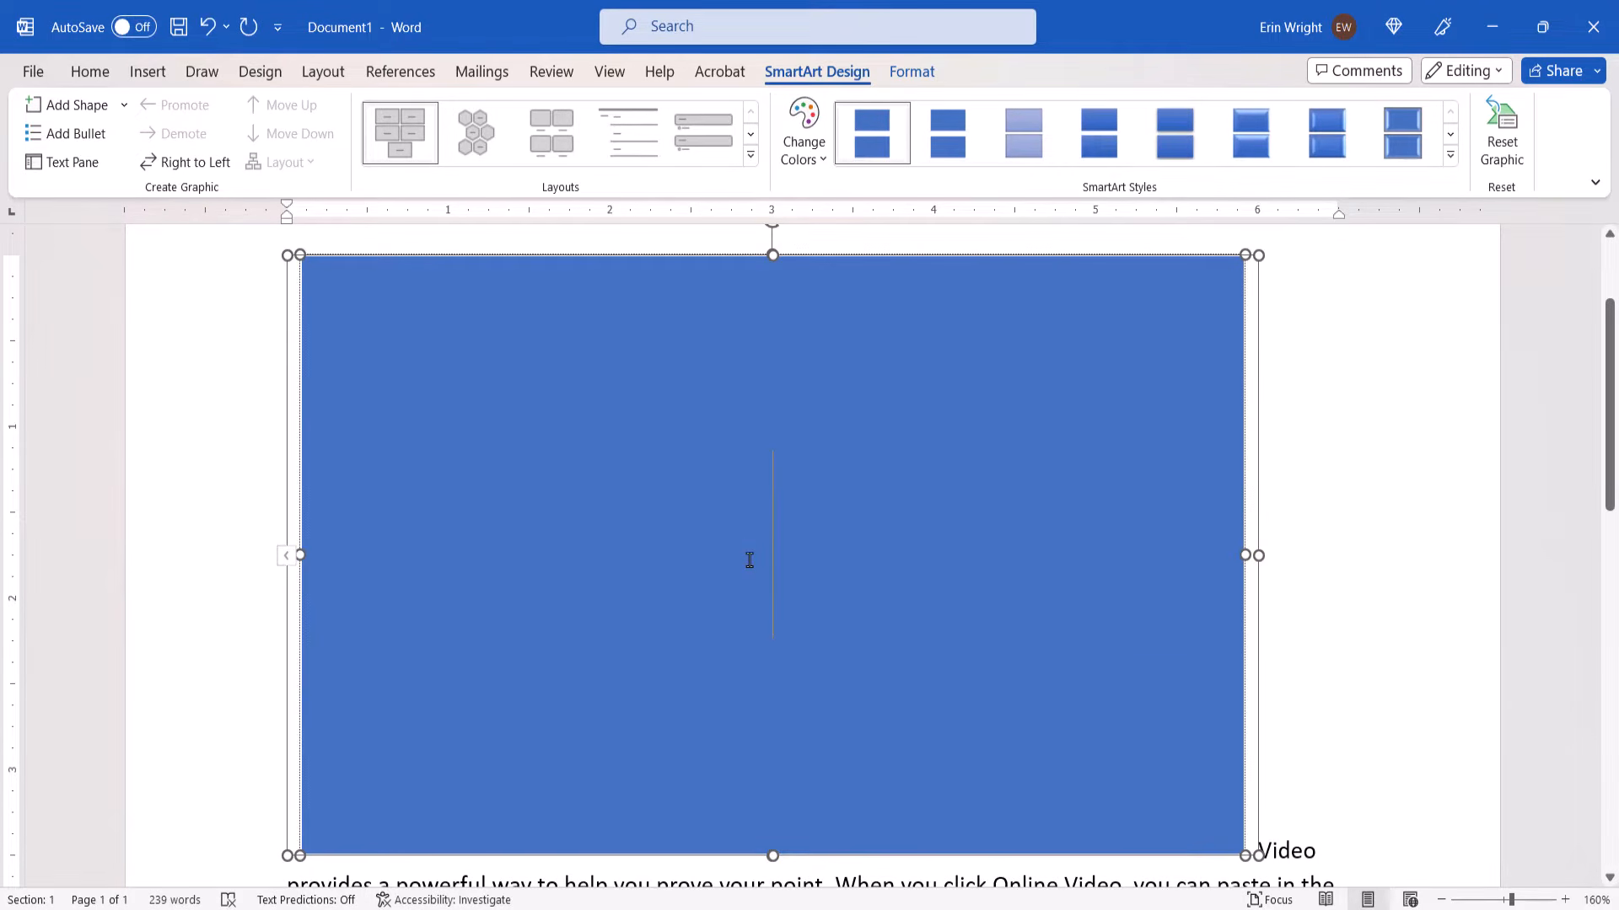
text(Book)
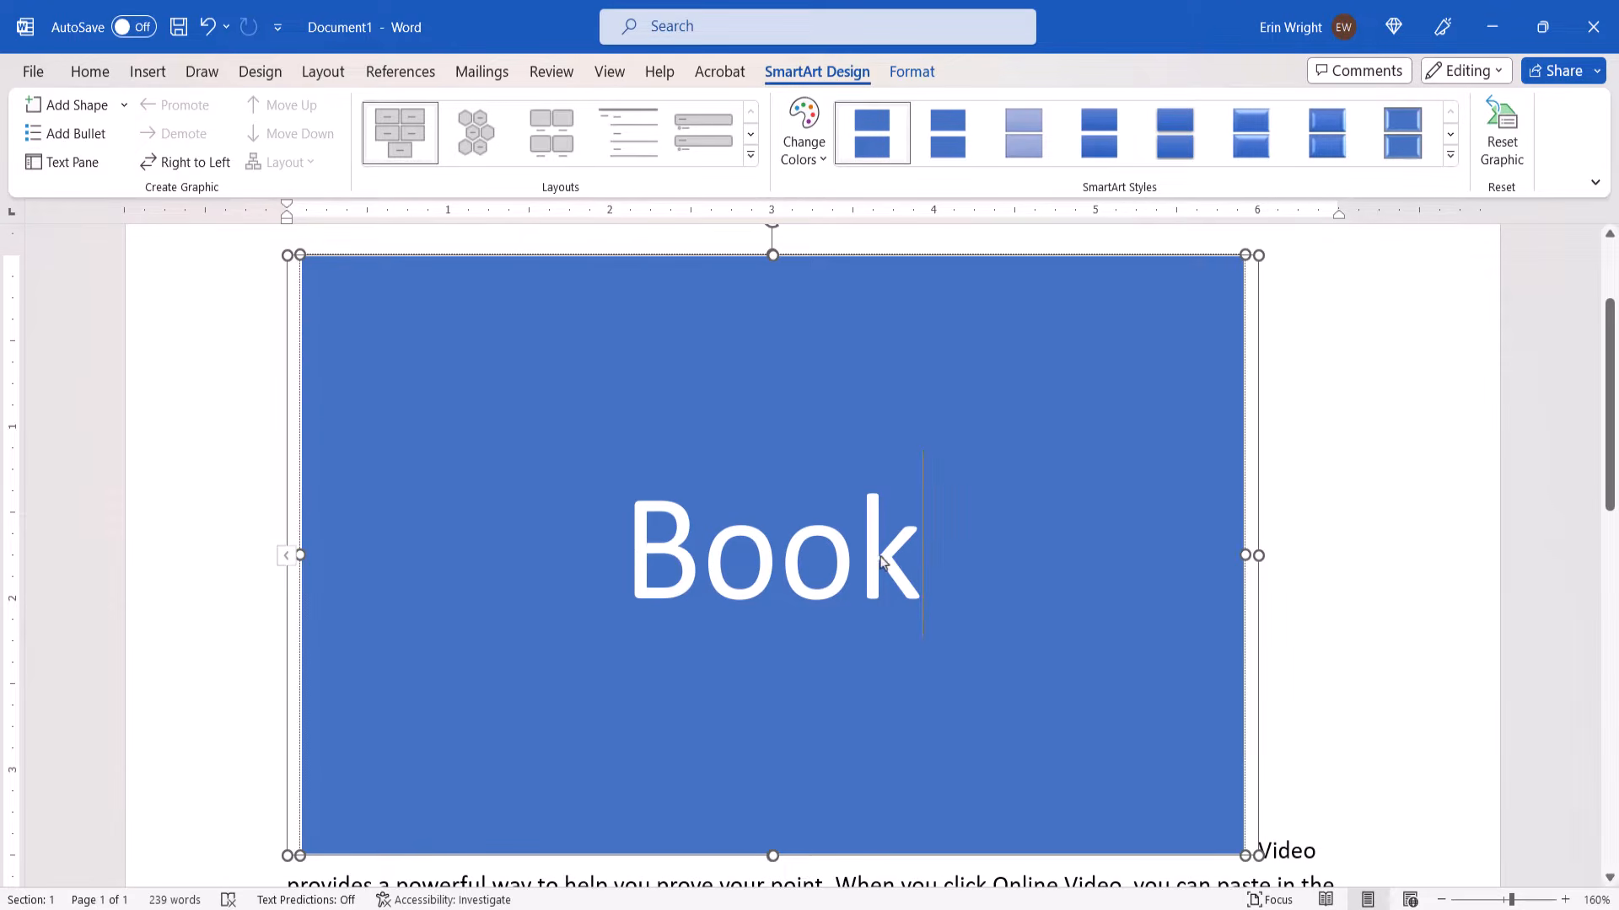
Format the word "Book" in the Cooper Std Black font at size 72
drag(897, 557, 611, 555)
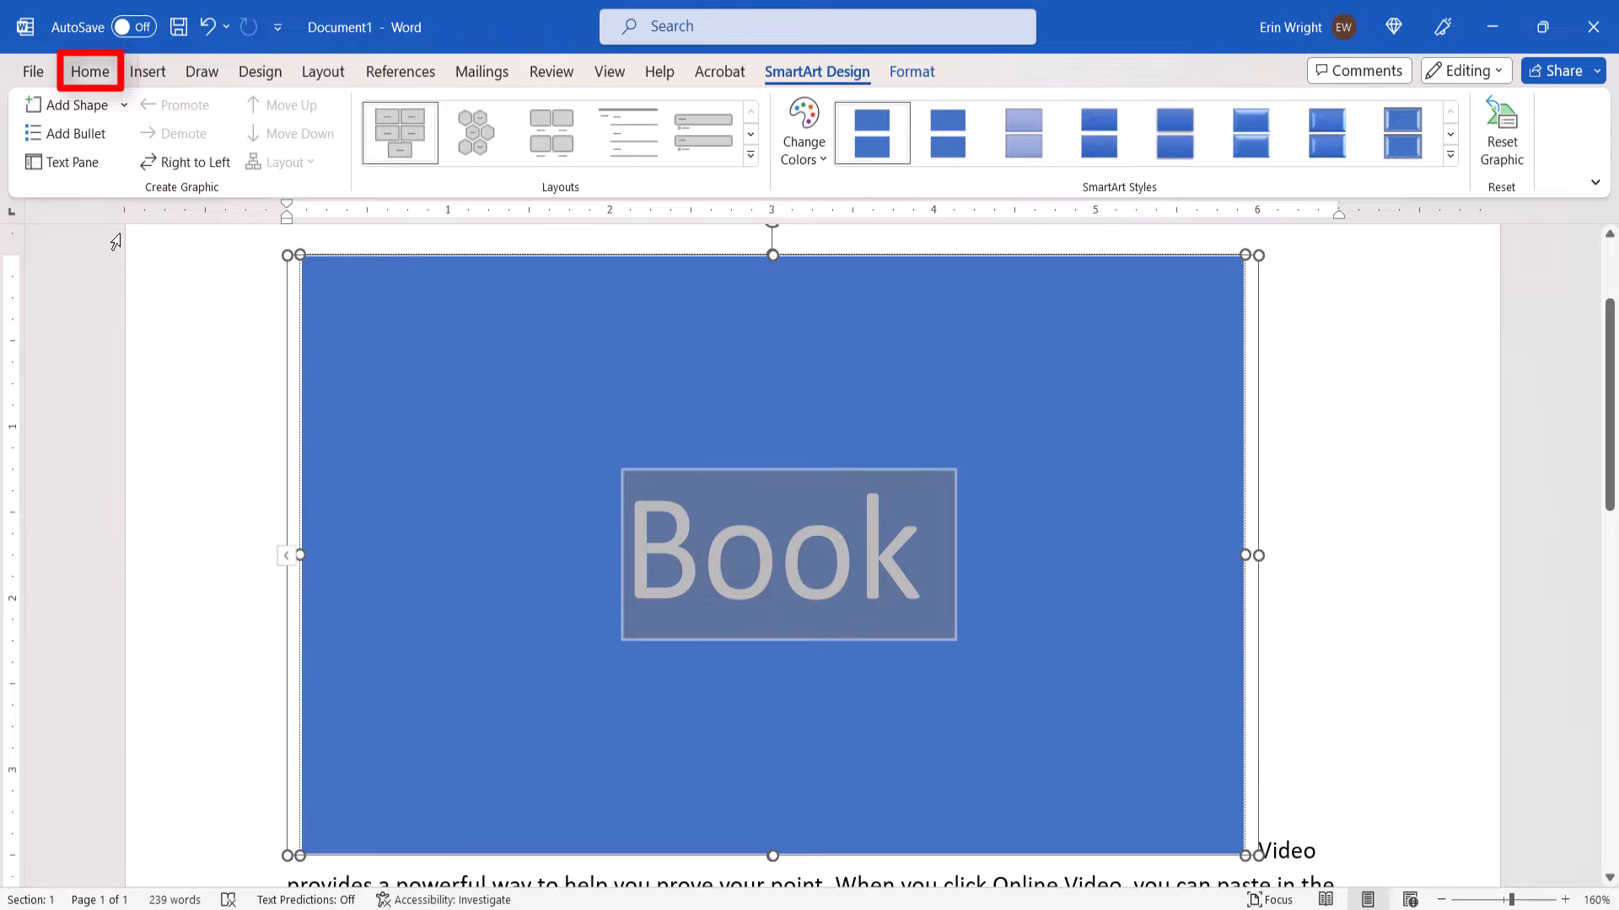
click(89, 72)
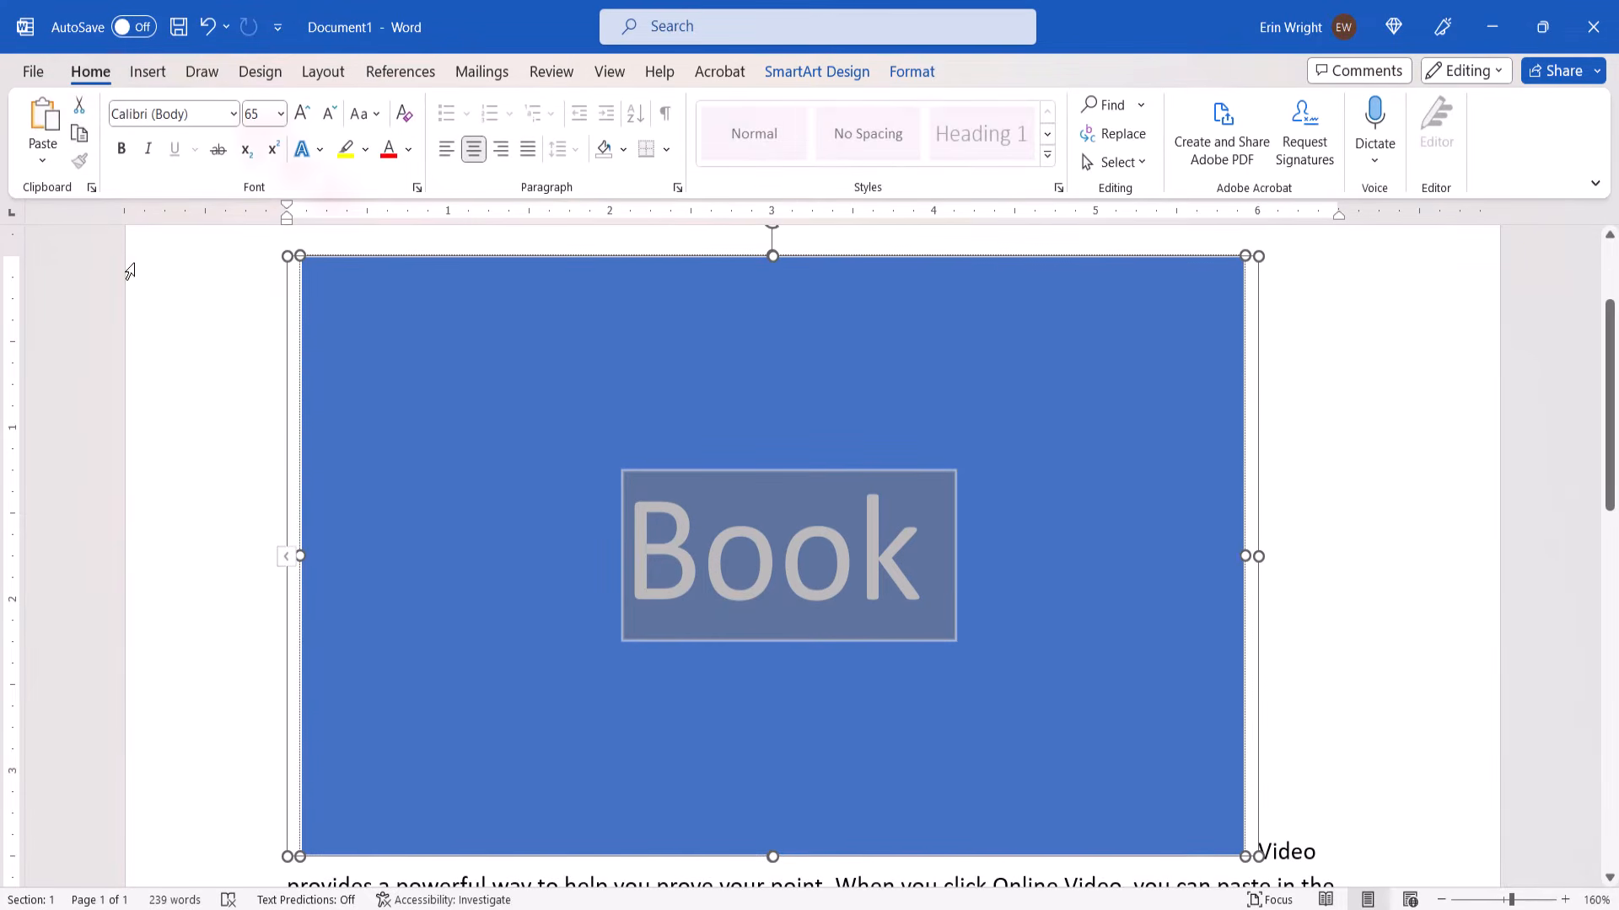
click(232, 114)
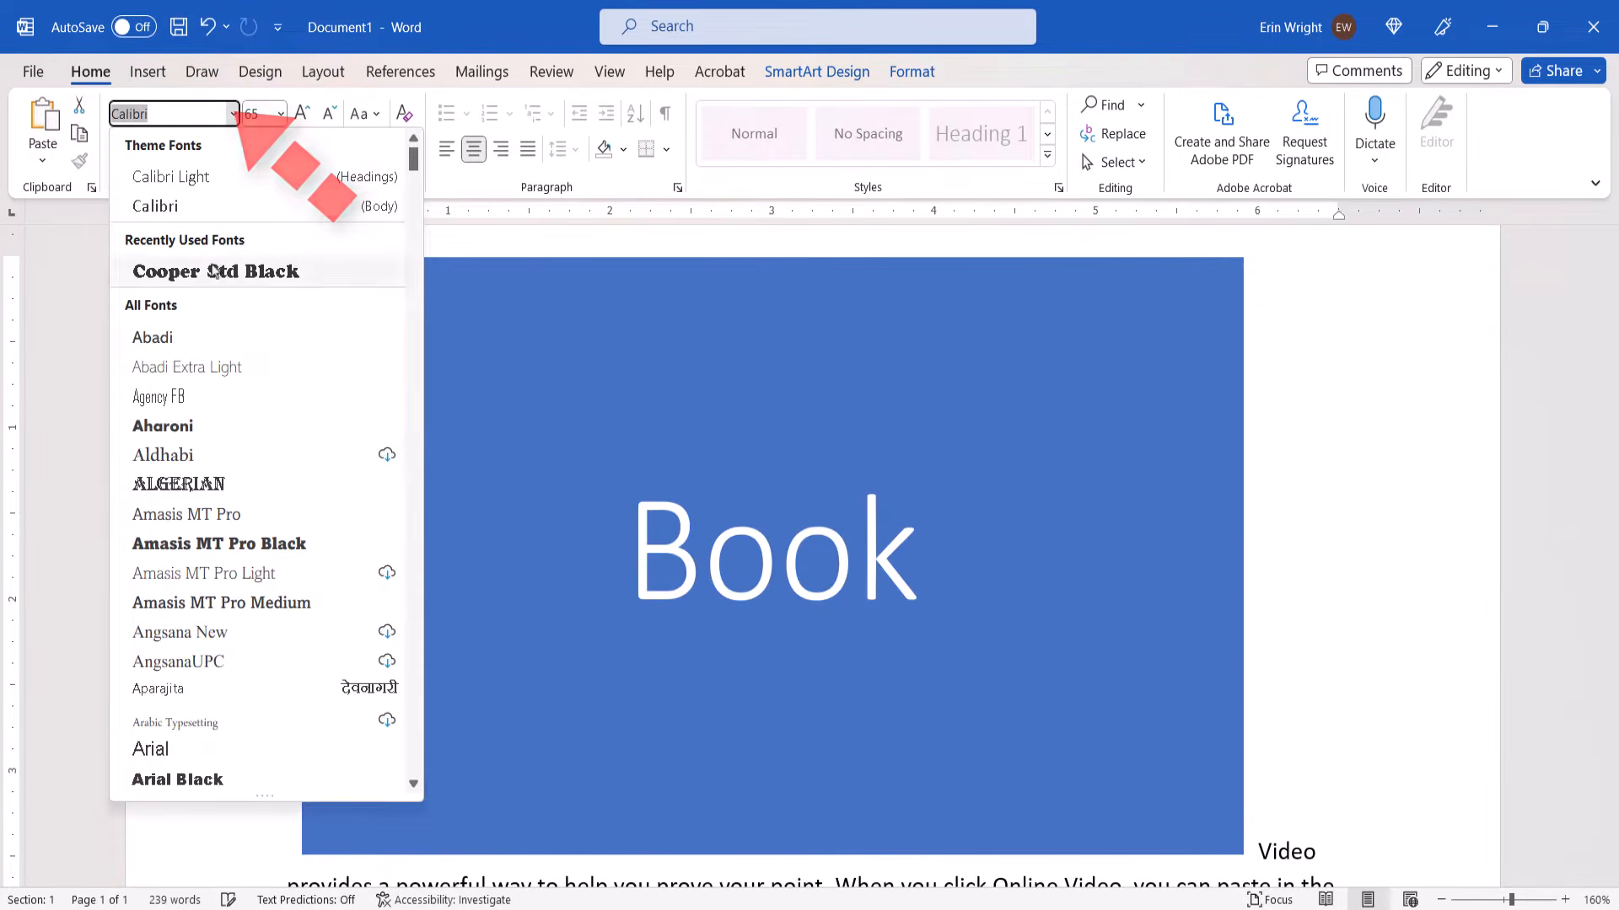
click(216, 270)
click(281, 114)
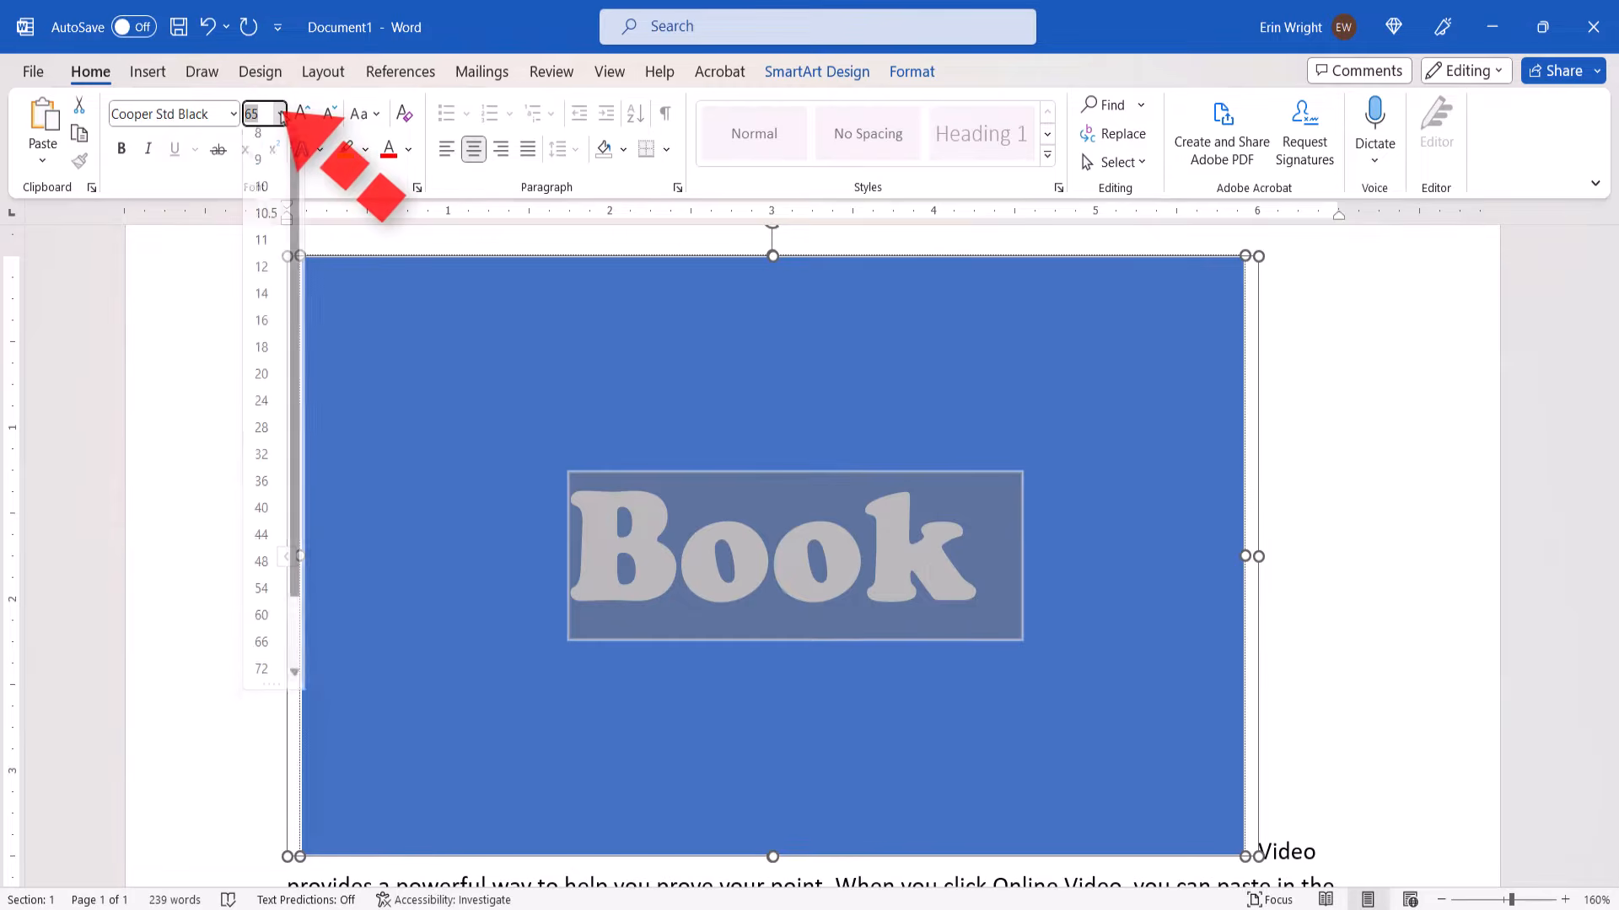
click(253, 668)
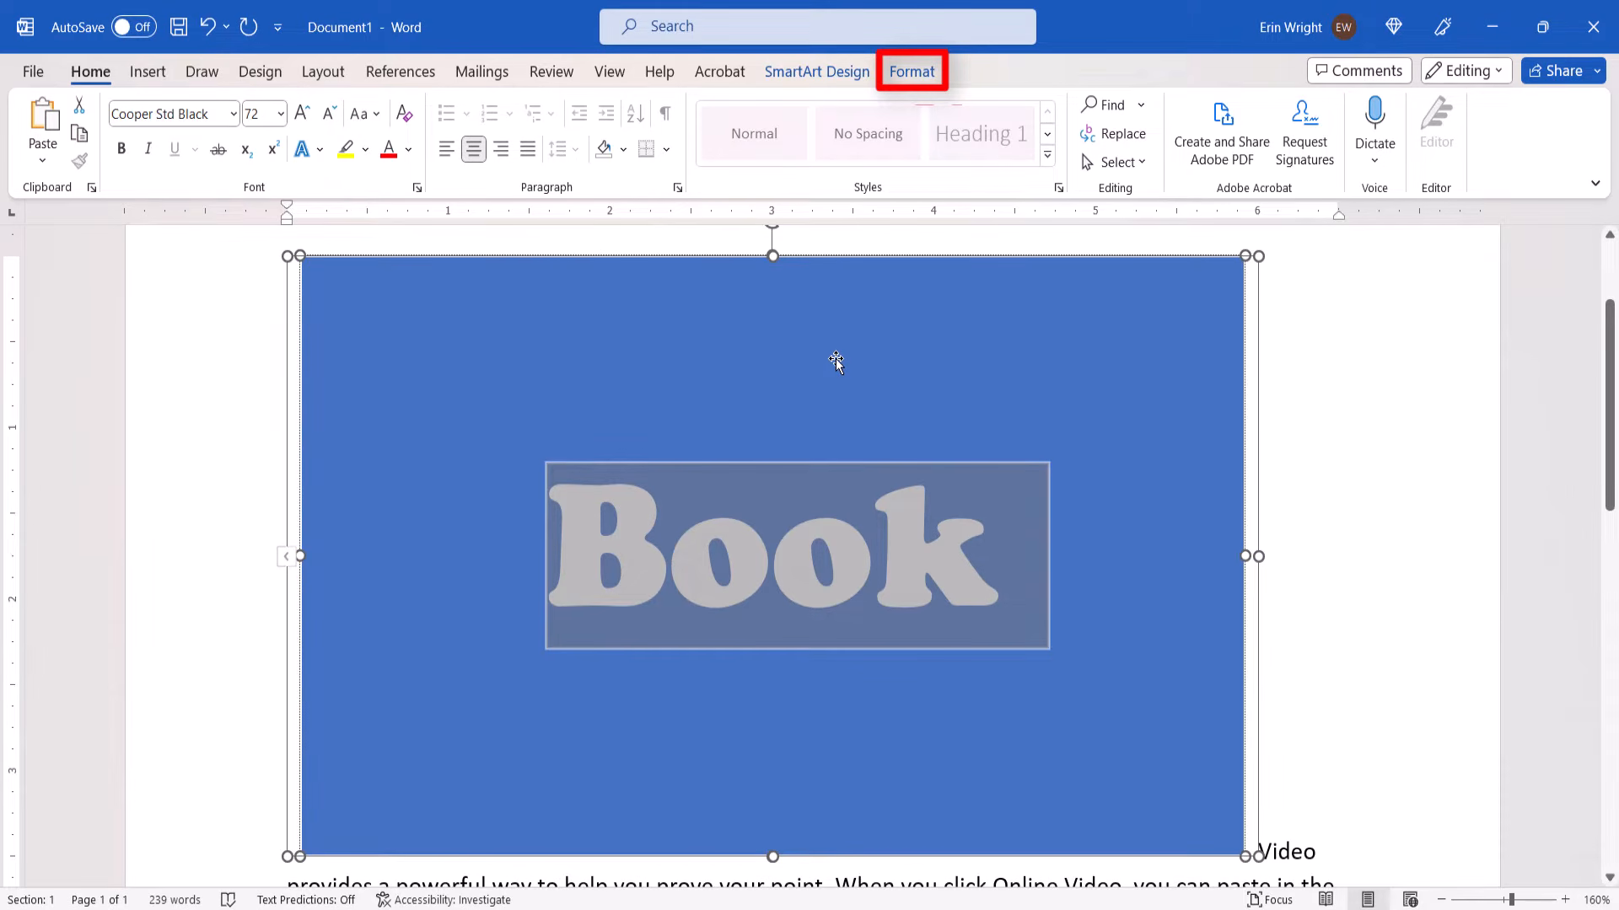
Fill the "Book" text with the picture file "Illustrated Library Book Shelves_v2" from the Desktop
click(919, 71)
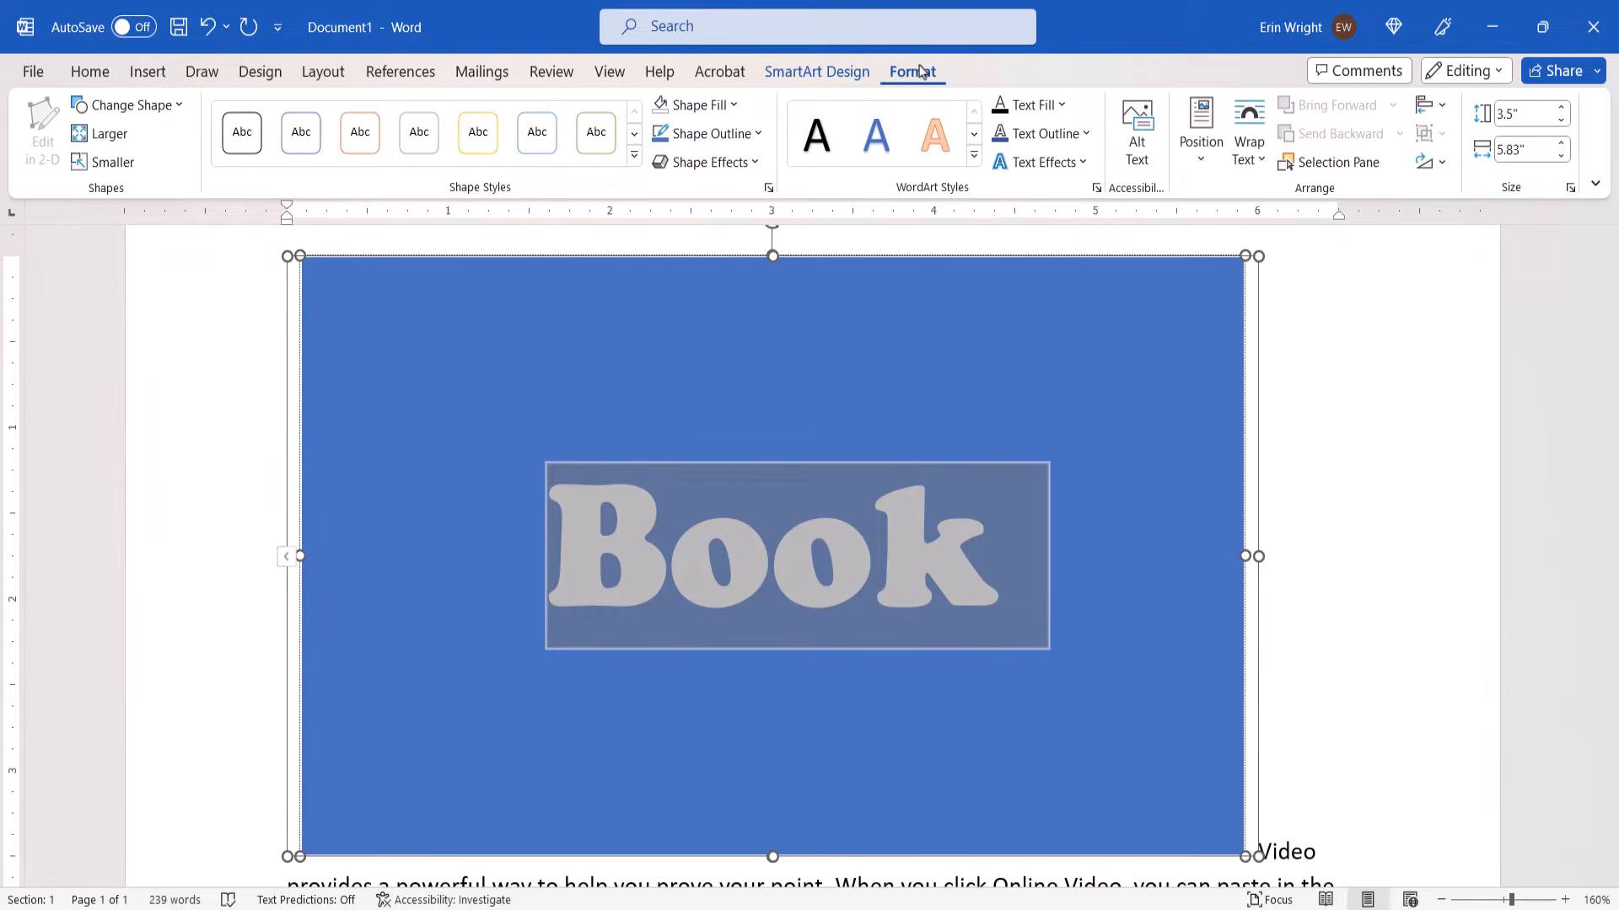
click(1026, 108)
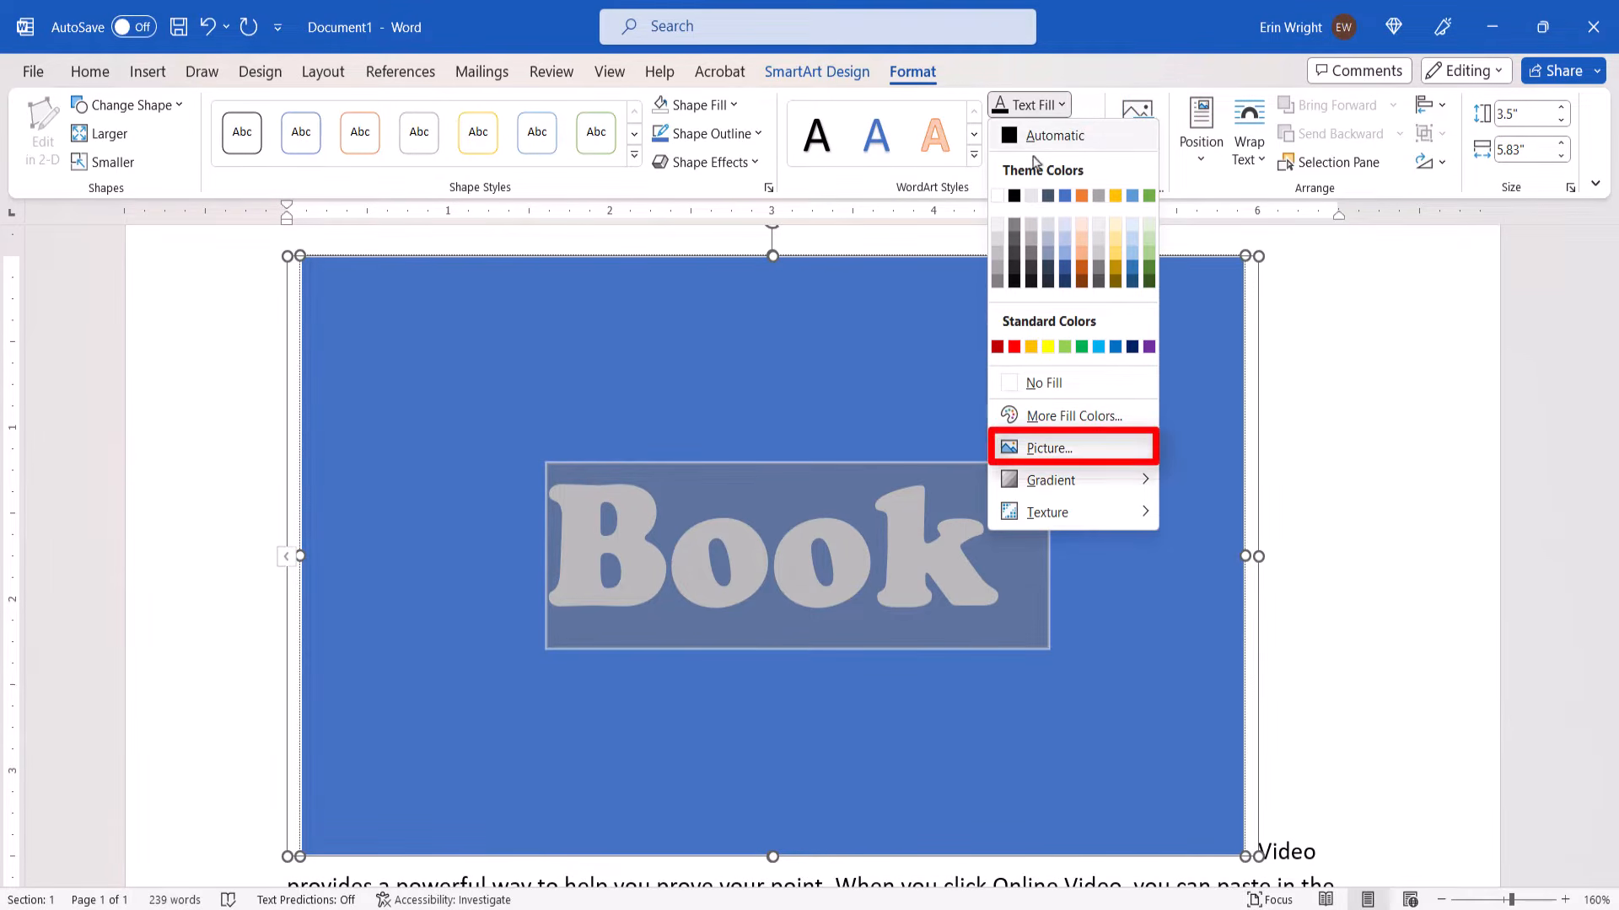
click(1054, 447)
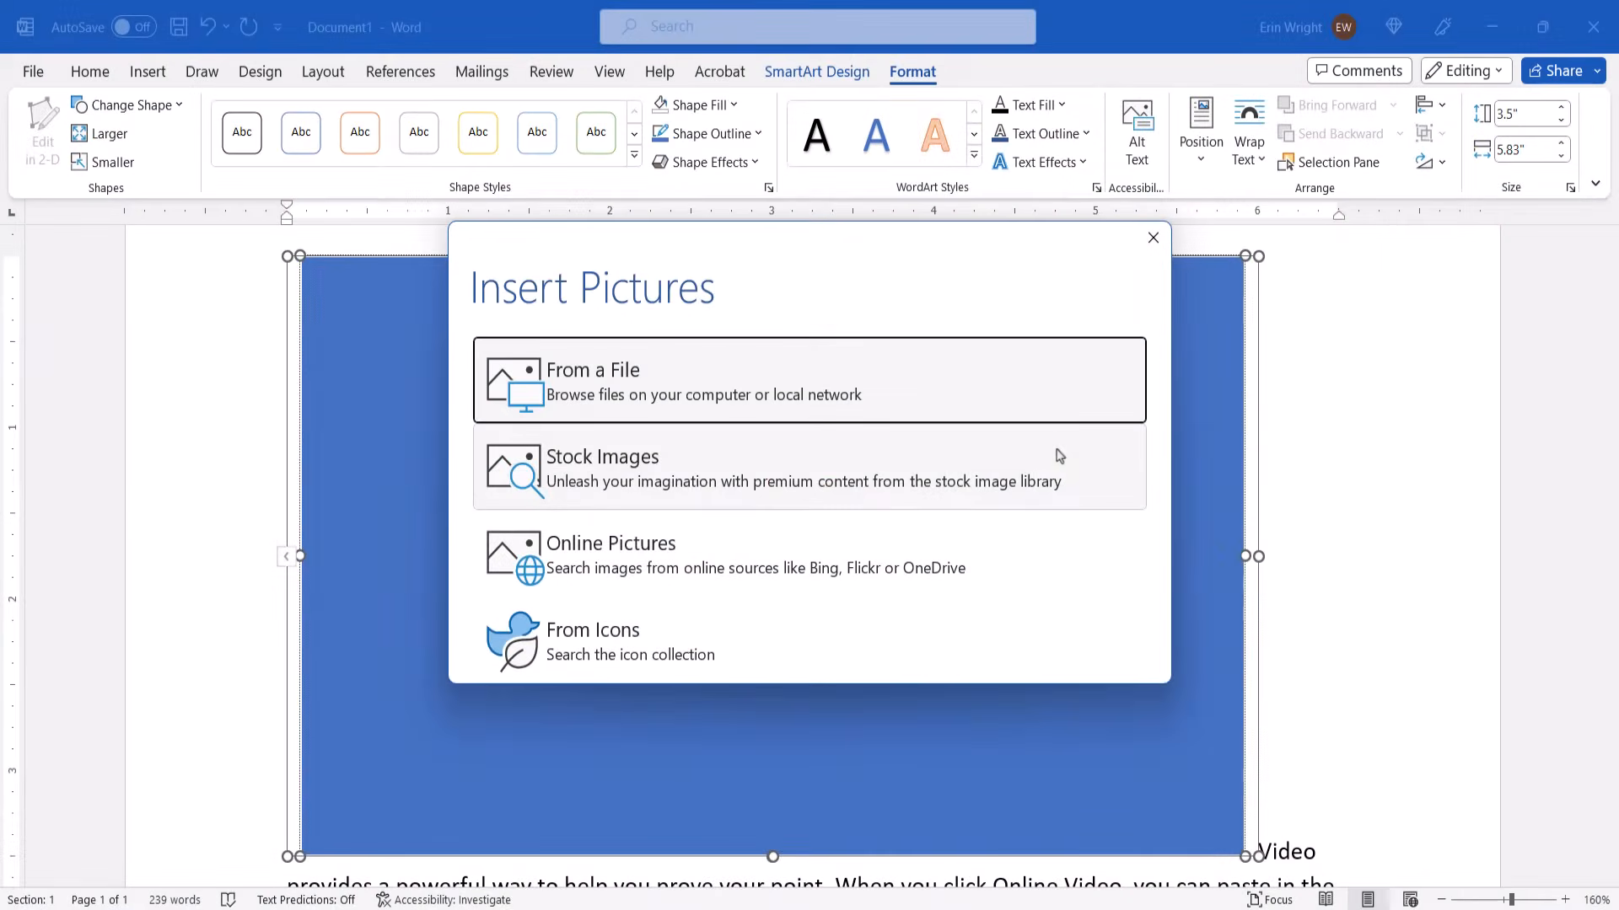
click(1042, 394)
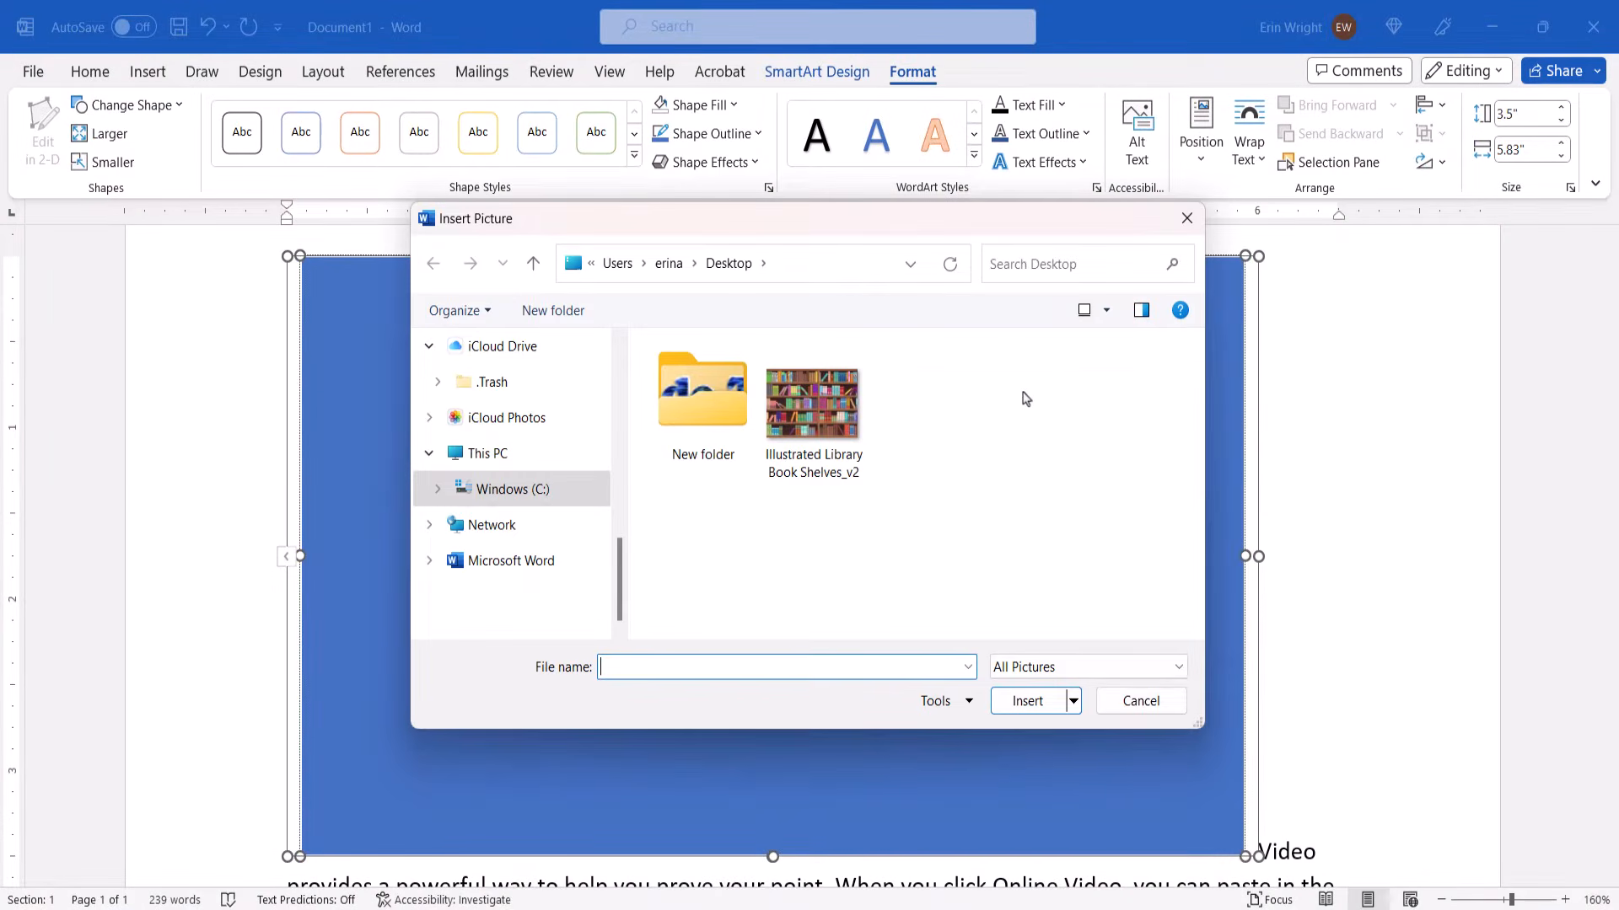
click(830, 426)
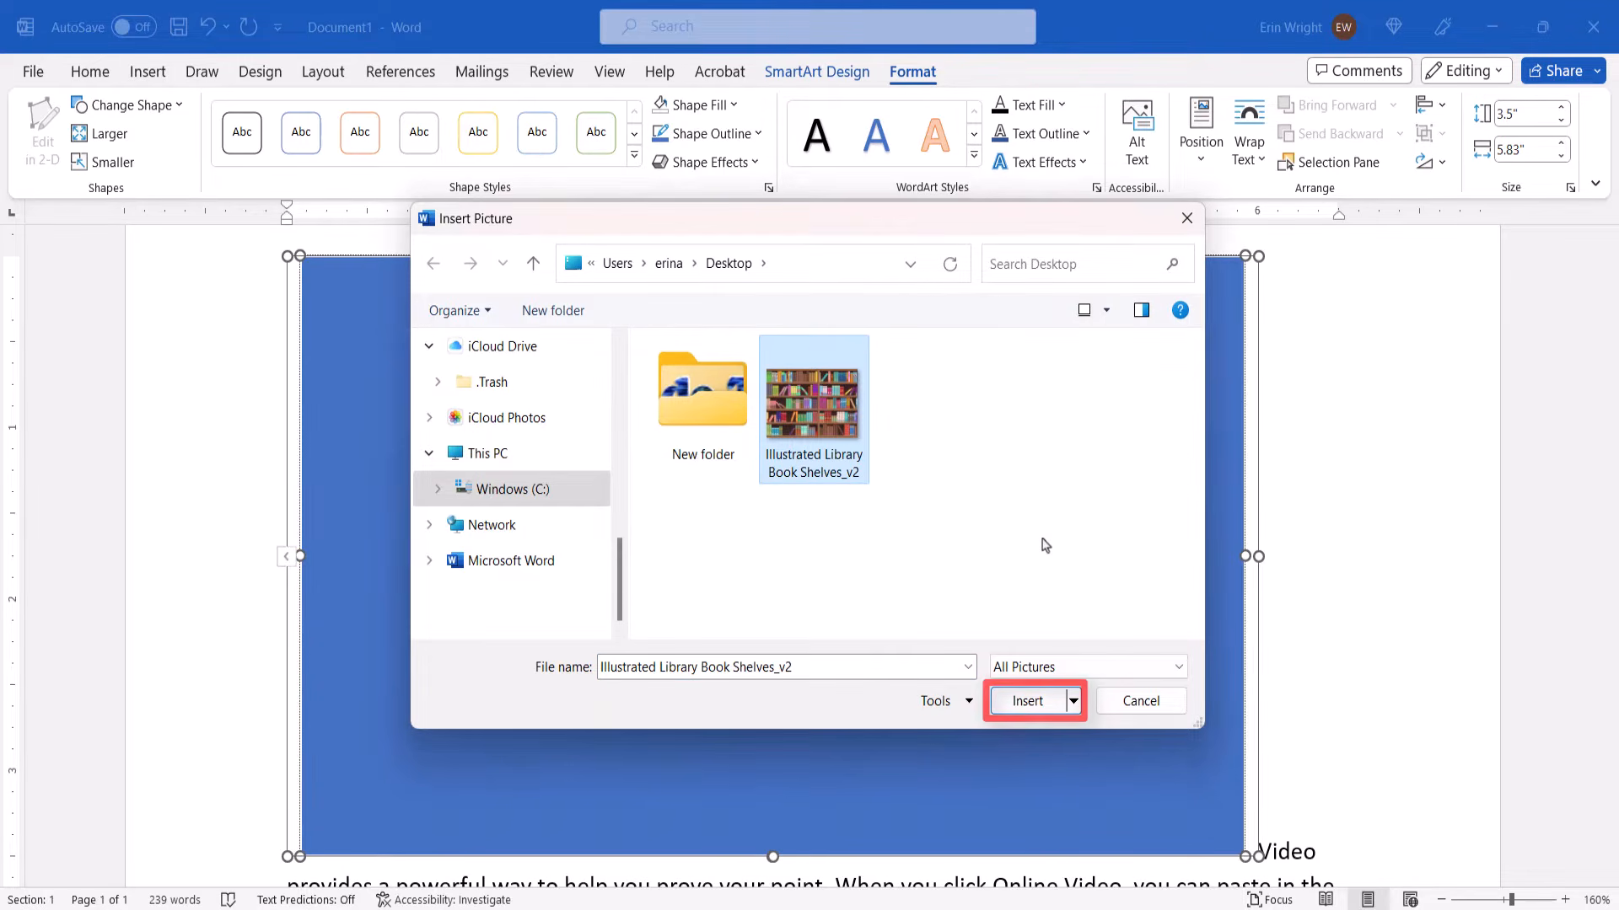
click(1003, 706)
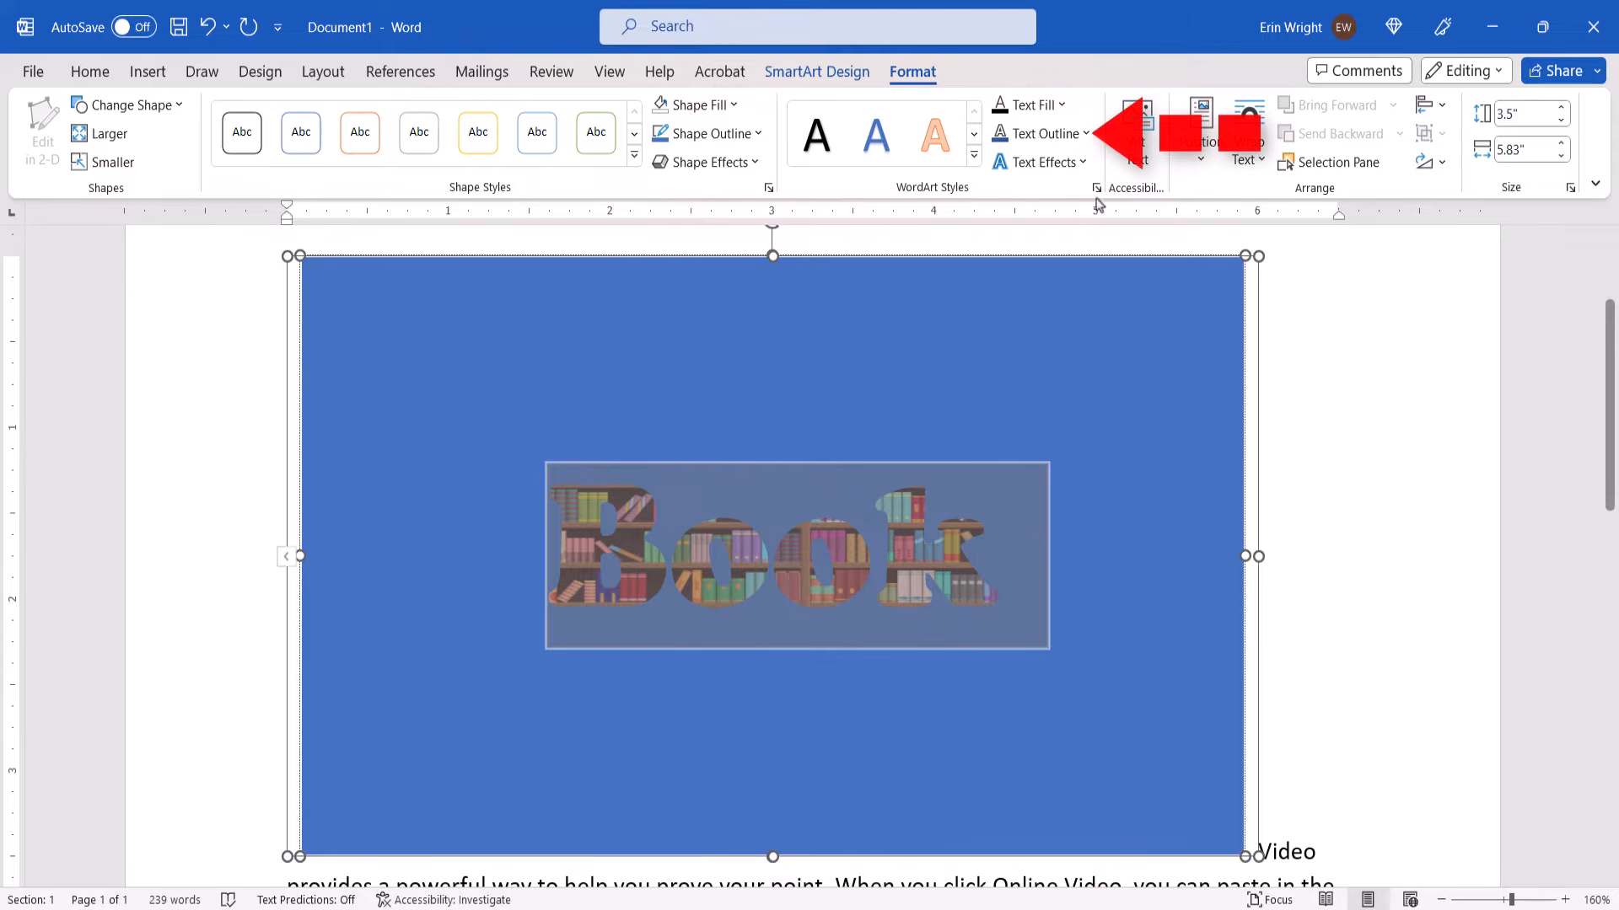
Give the "Book" text a dark blue theme-colour outline with a weight of 3 pt
click(1082, 133)
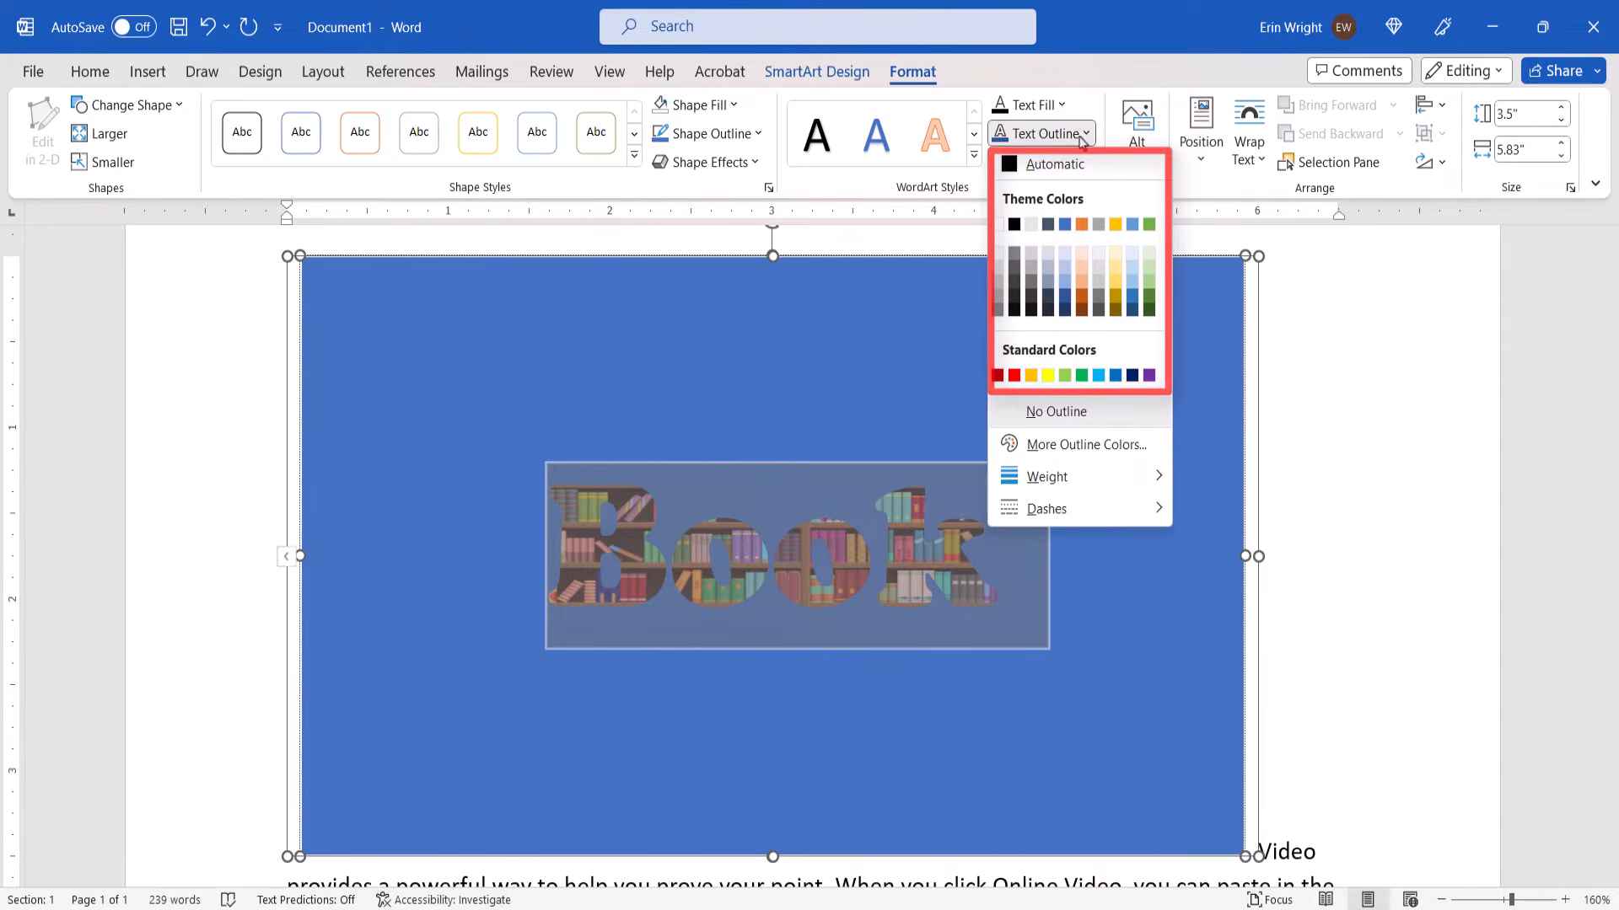
click(1063, 308)
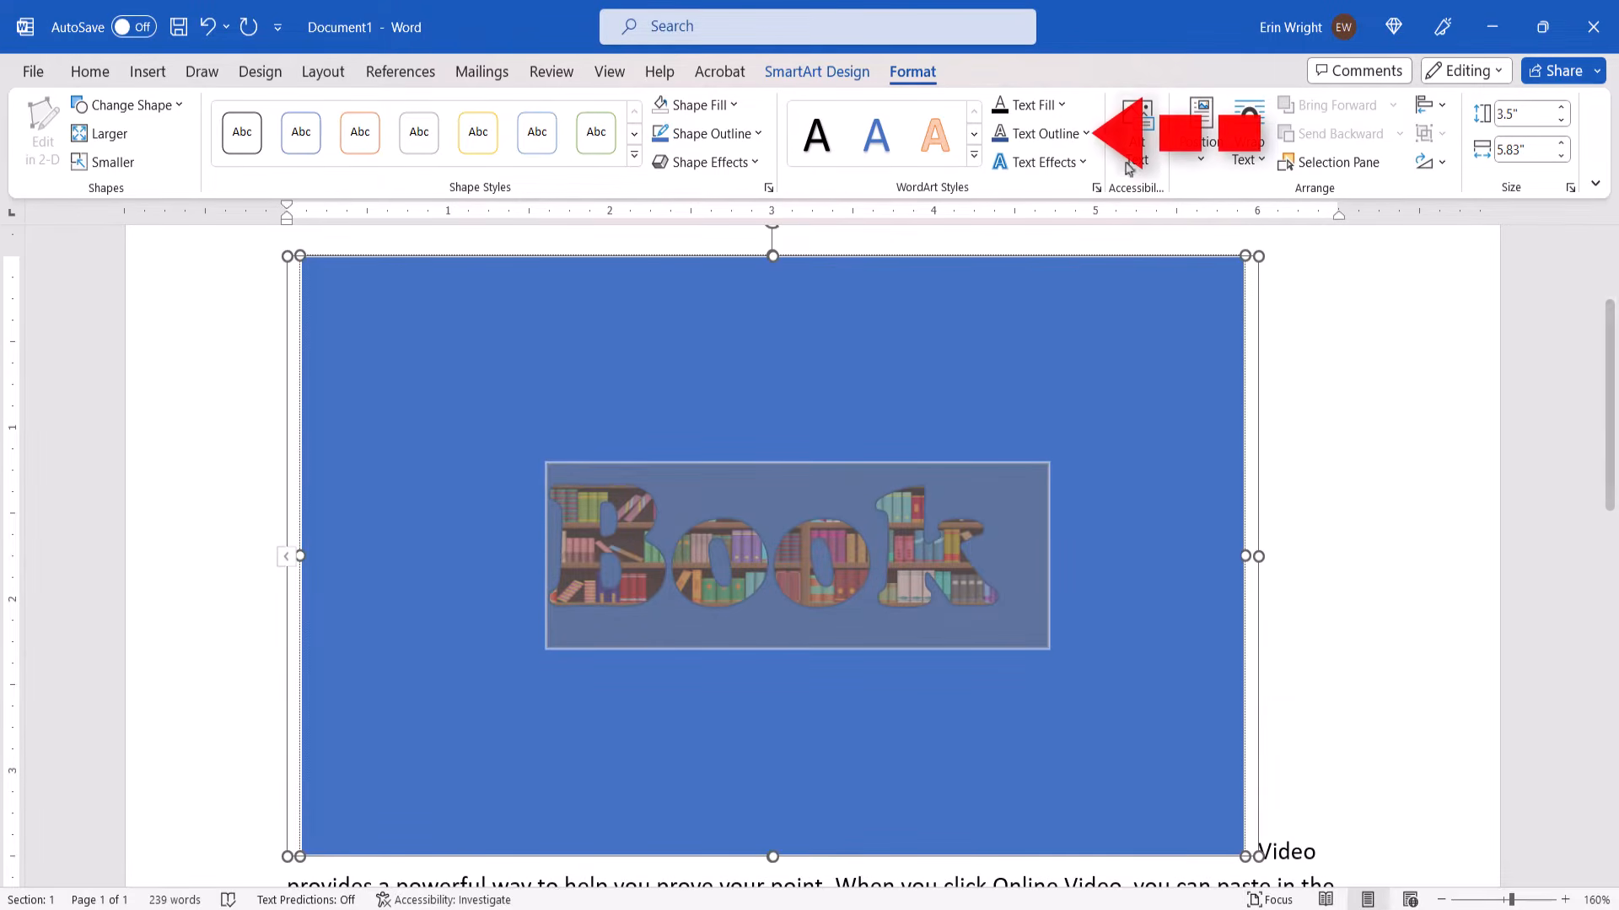
click(1088, 133)
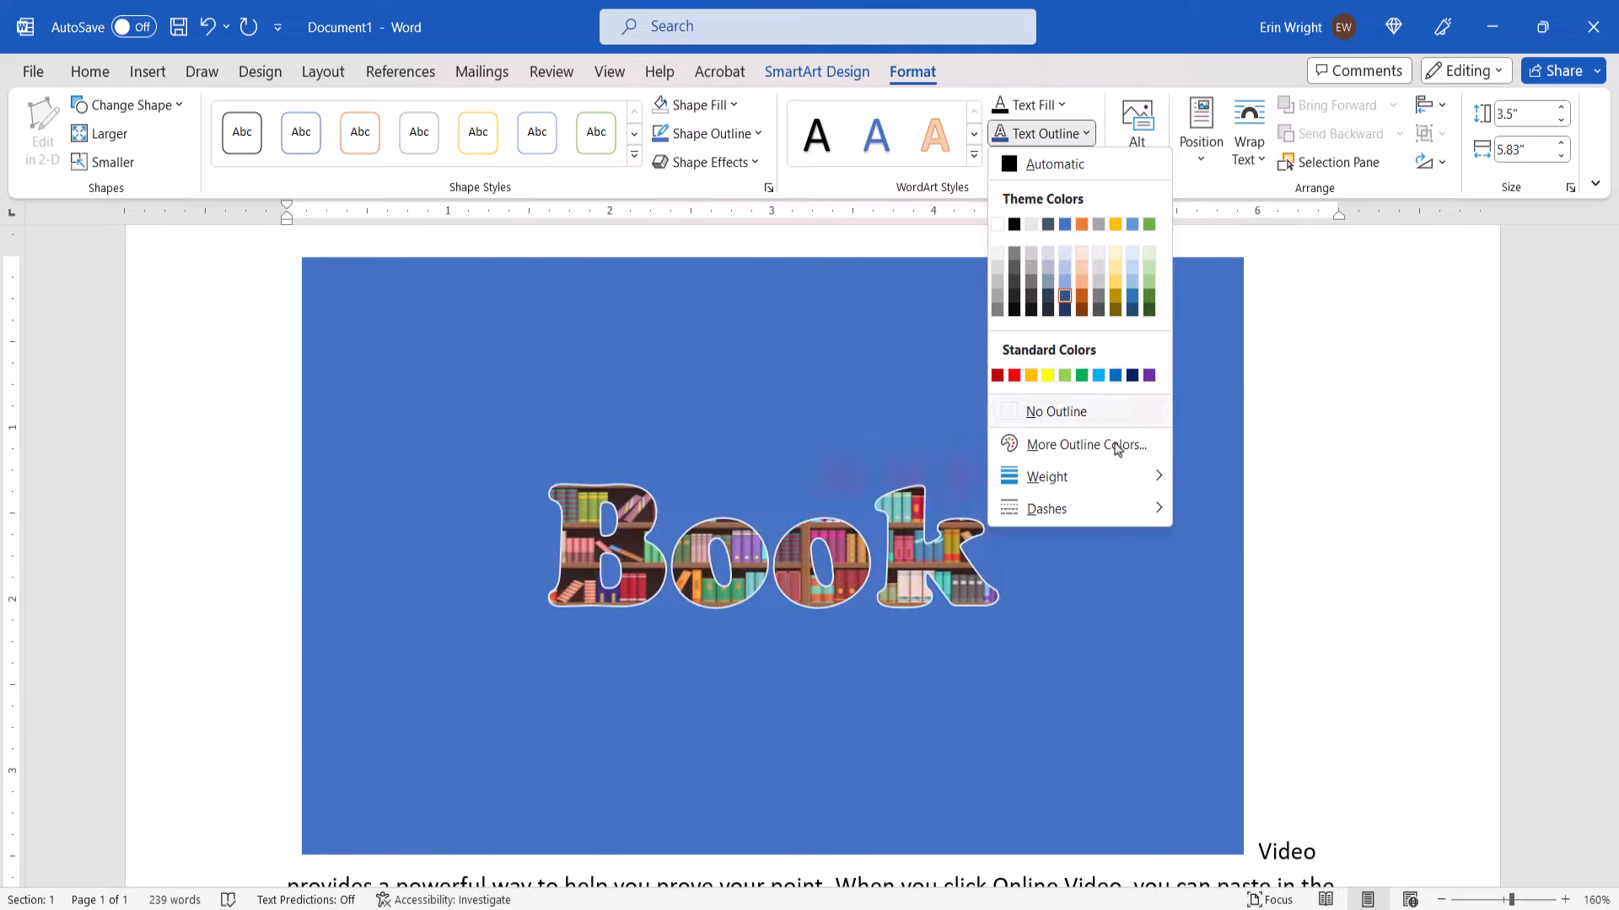
mouse_move(1111, 483)
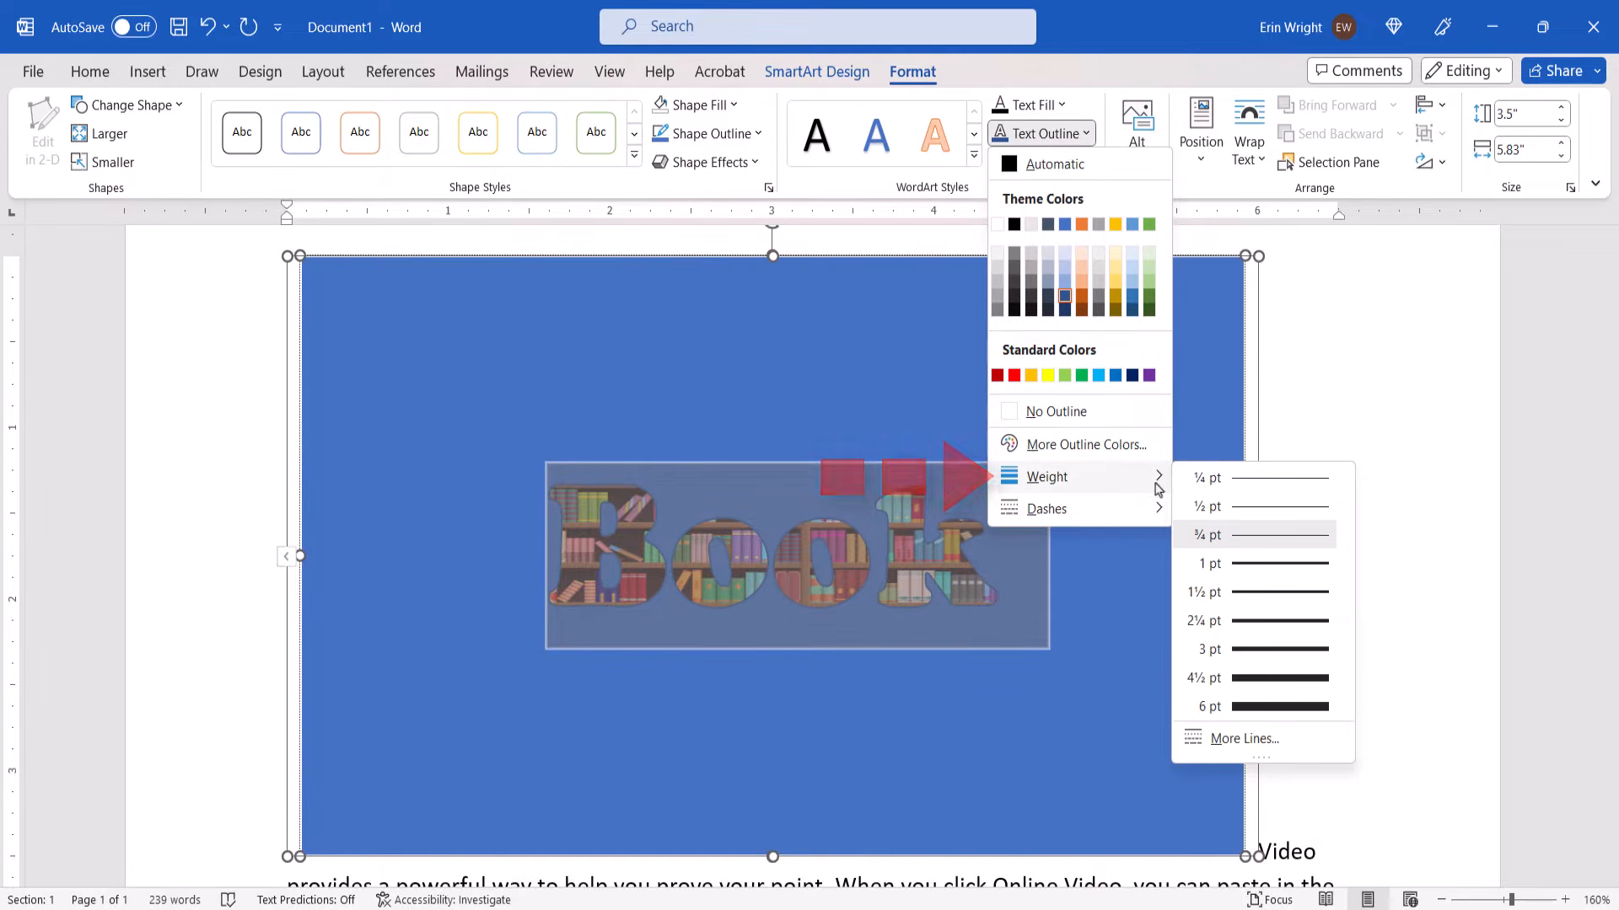
click(1268, 649)
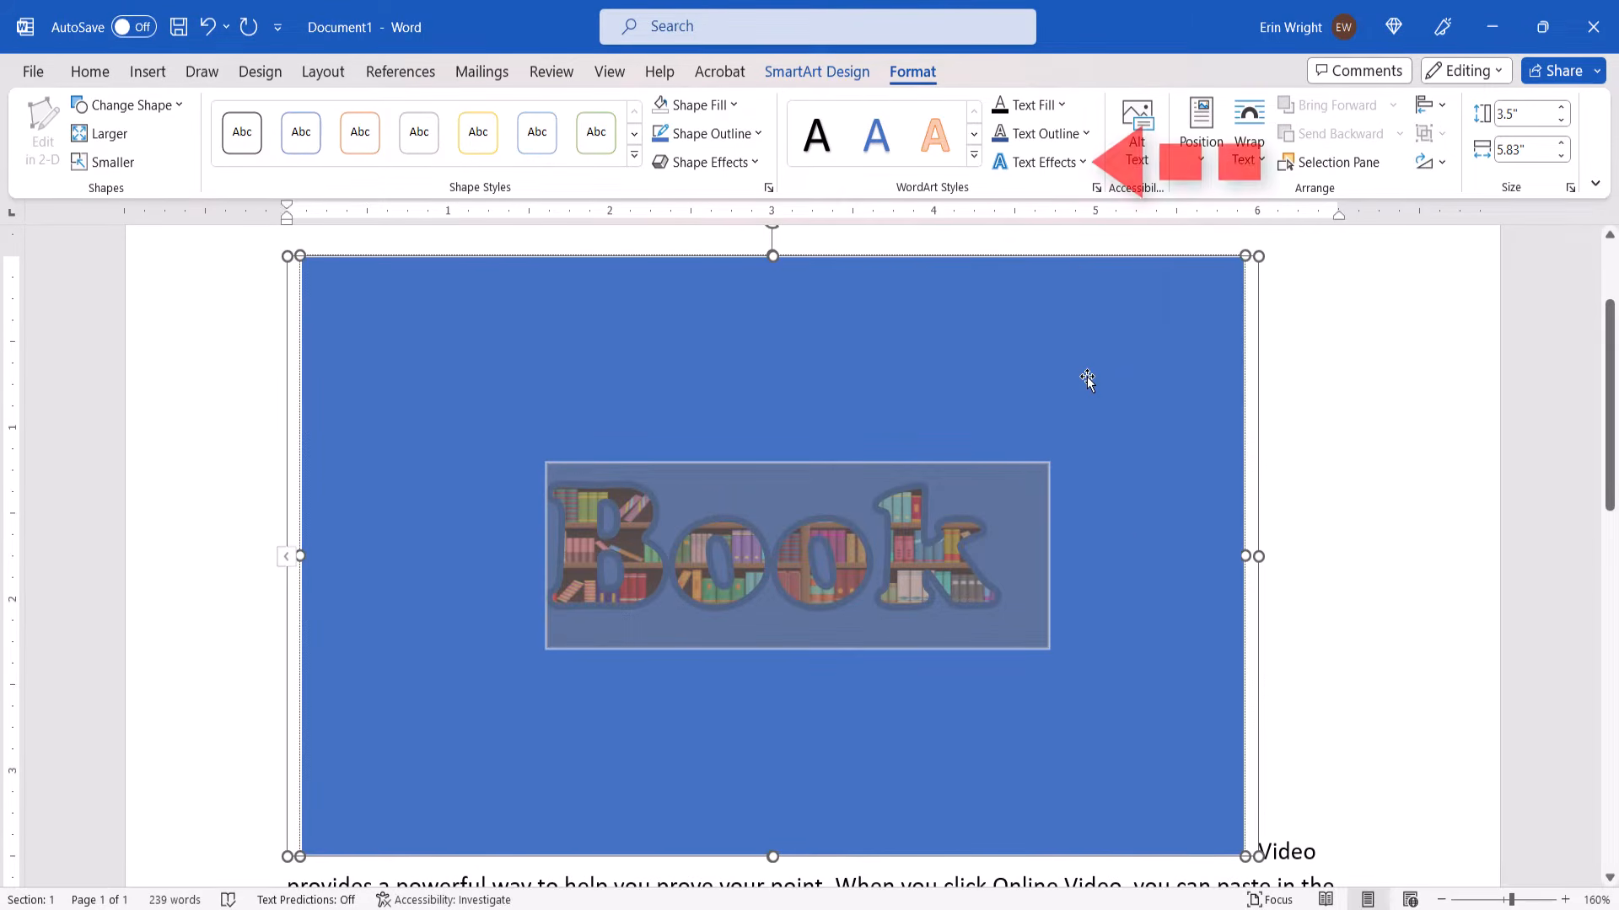
Add an outer shadow falling toward the lower left to the "Book" text
click(1071, 172)
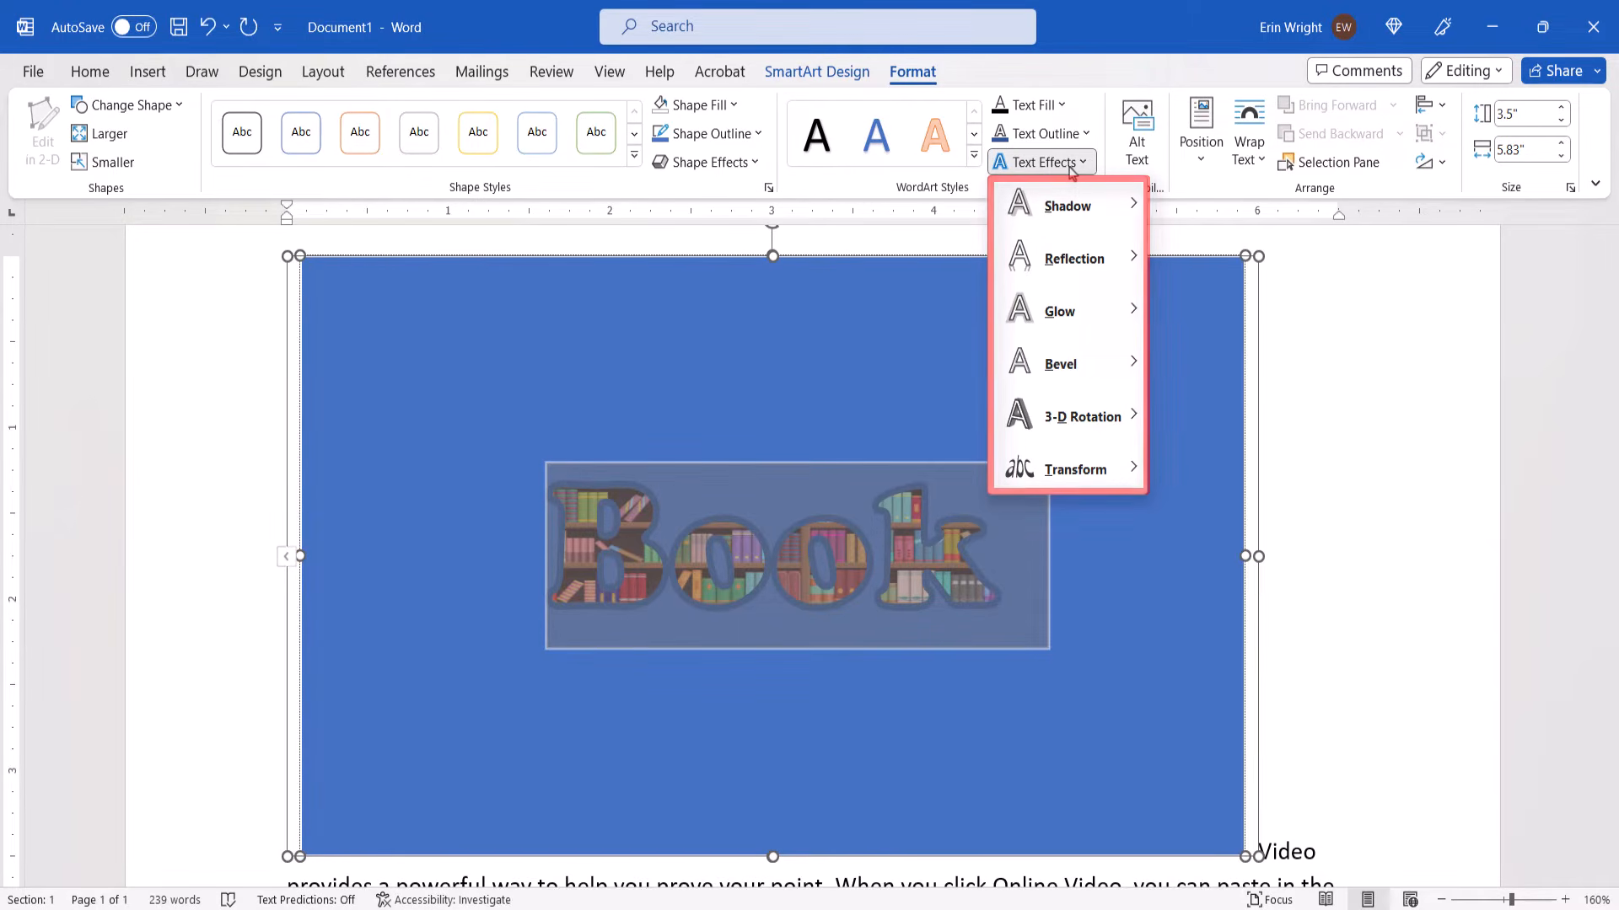
mouse_move(1074, 213)
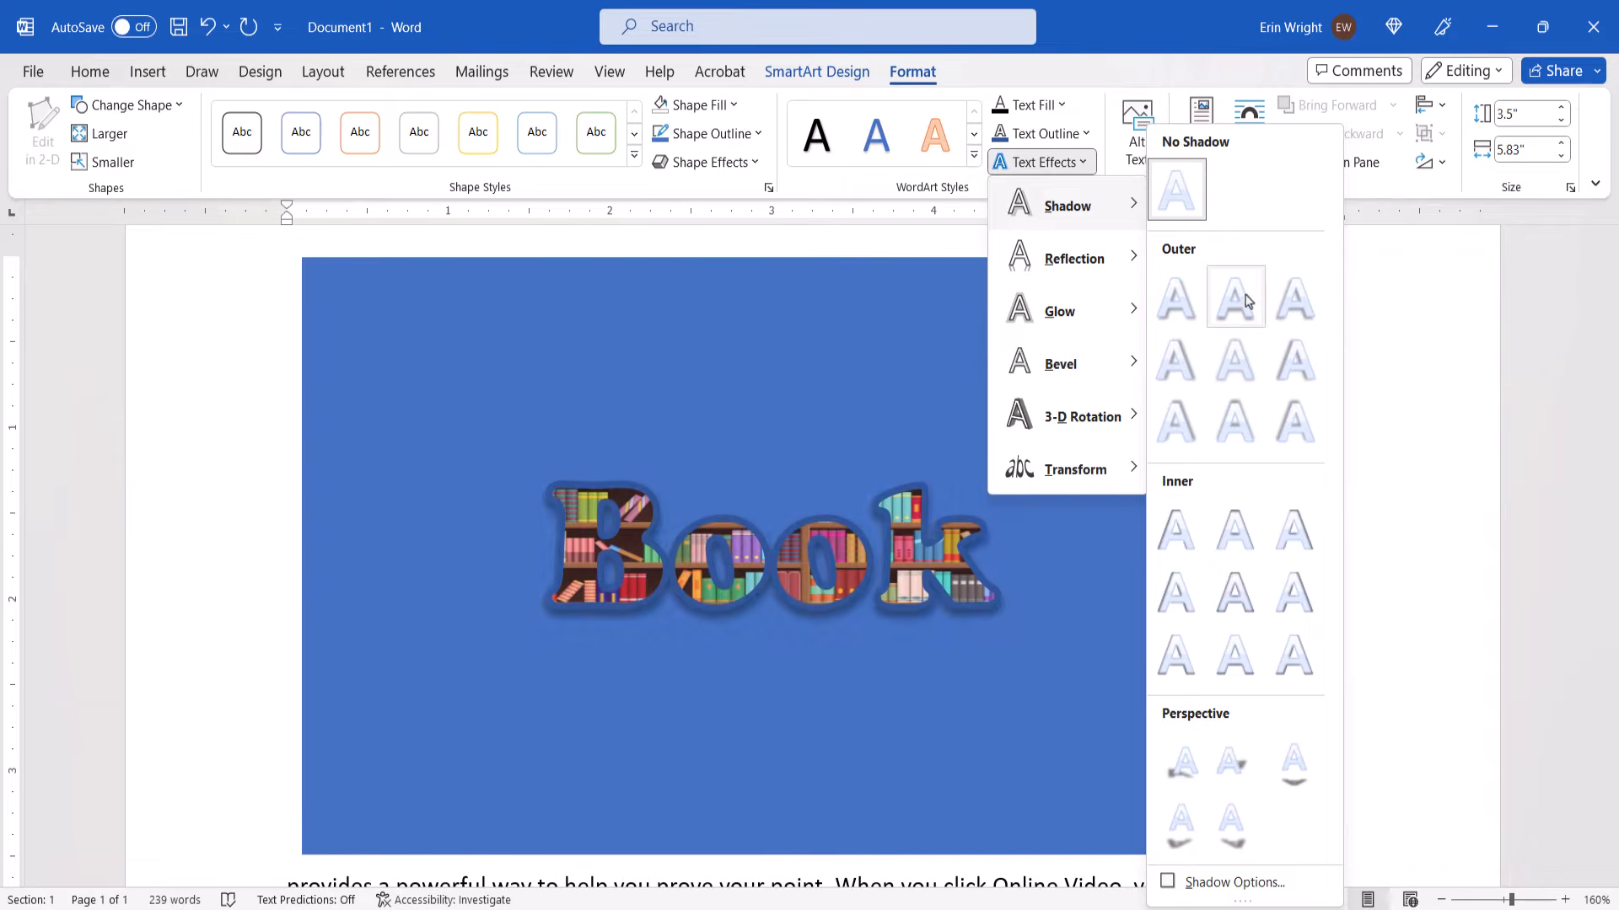
click(1287, 313)
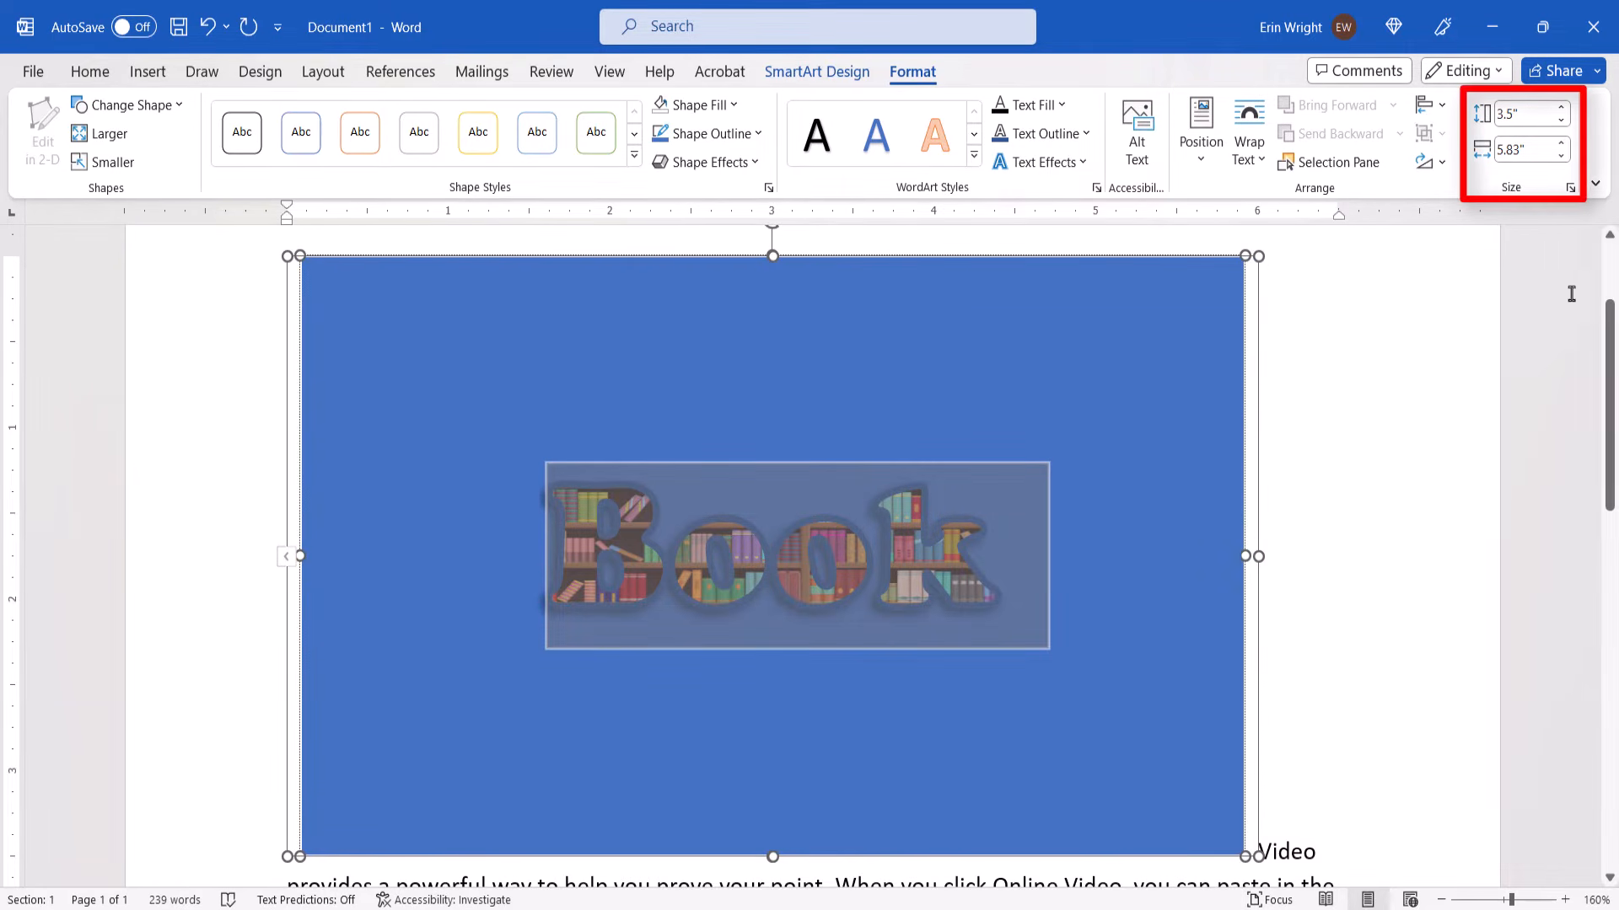
Resize the block around "Book" to 1.2" high and 3.9" wide, and shorten the SmartArt frame to the block's height
click(1559, 121)
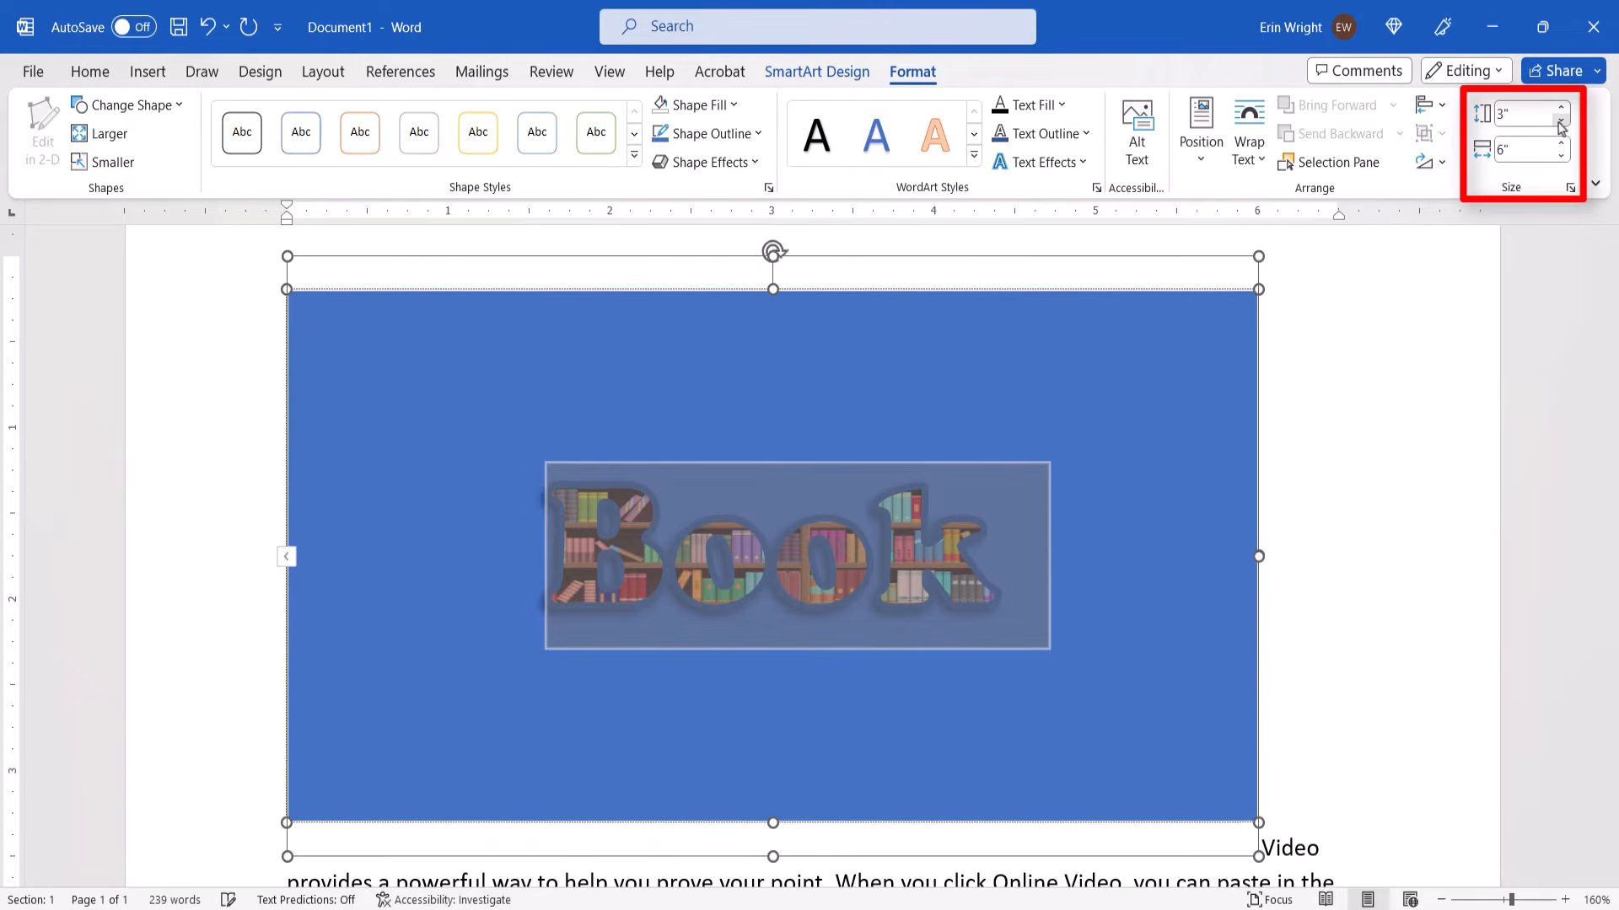
click(1560, 121)
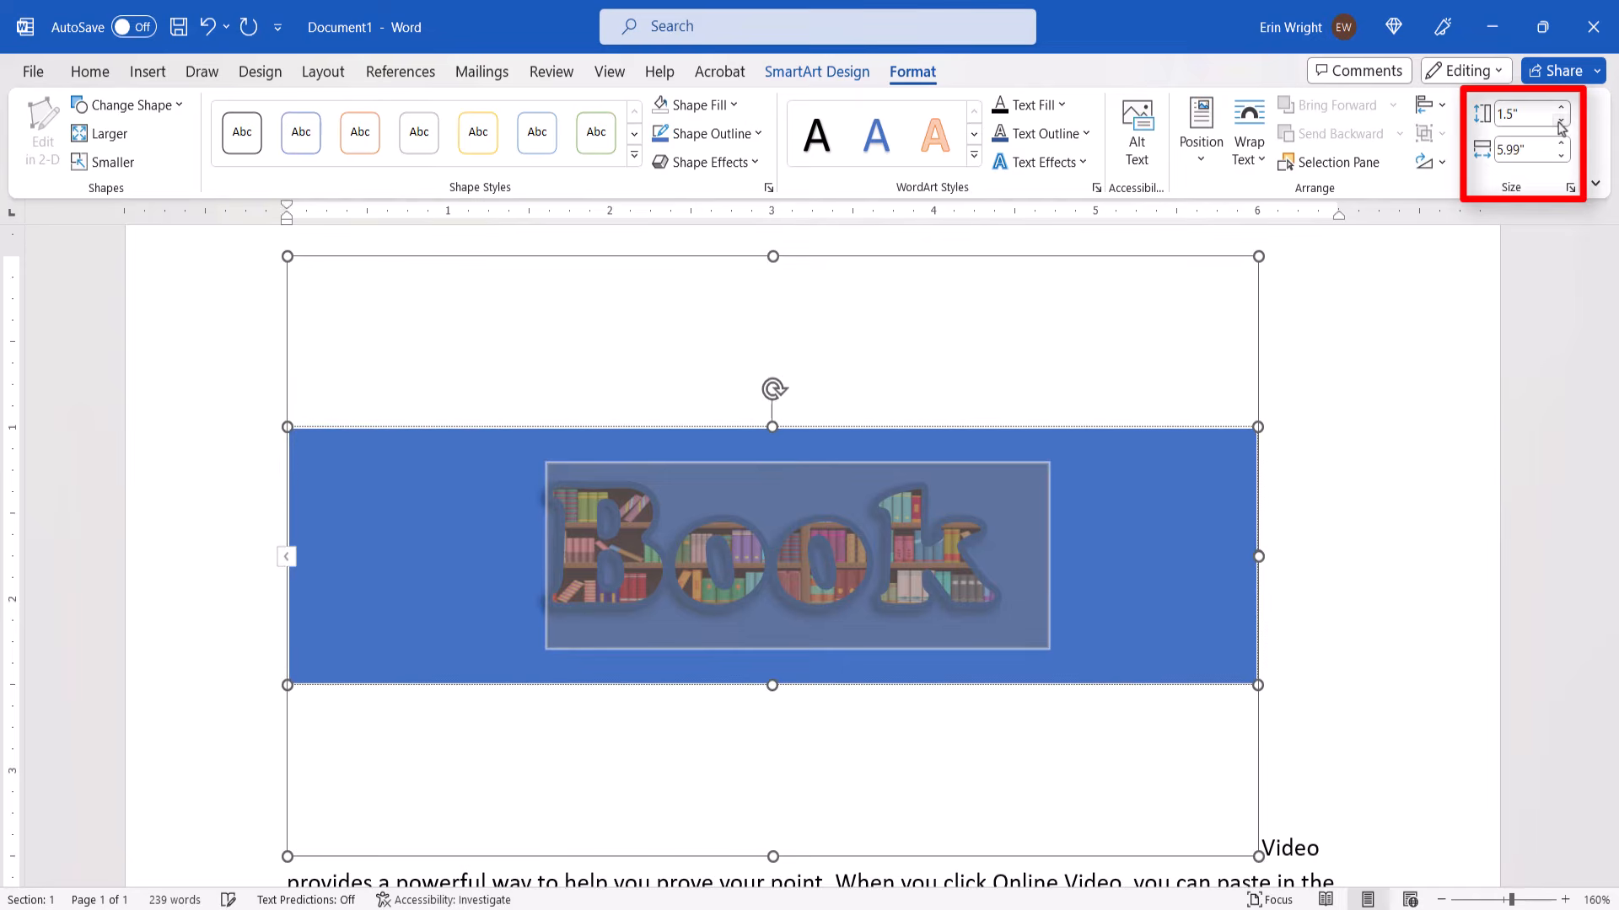
click(1560, 121)
click(1560, 121)
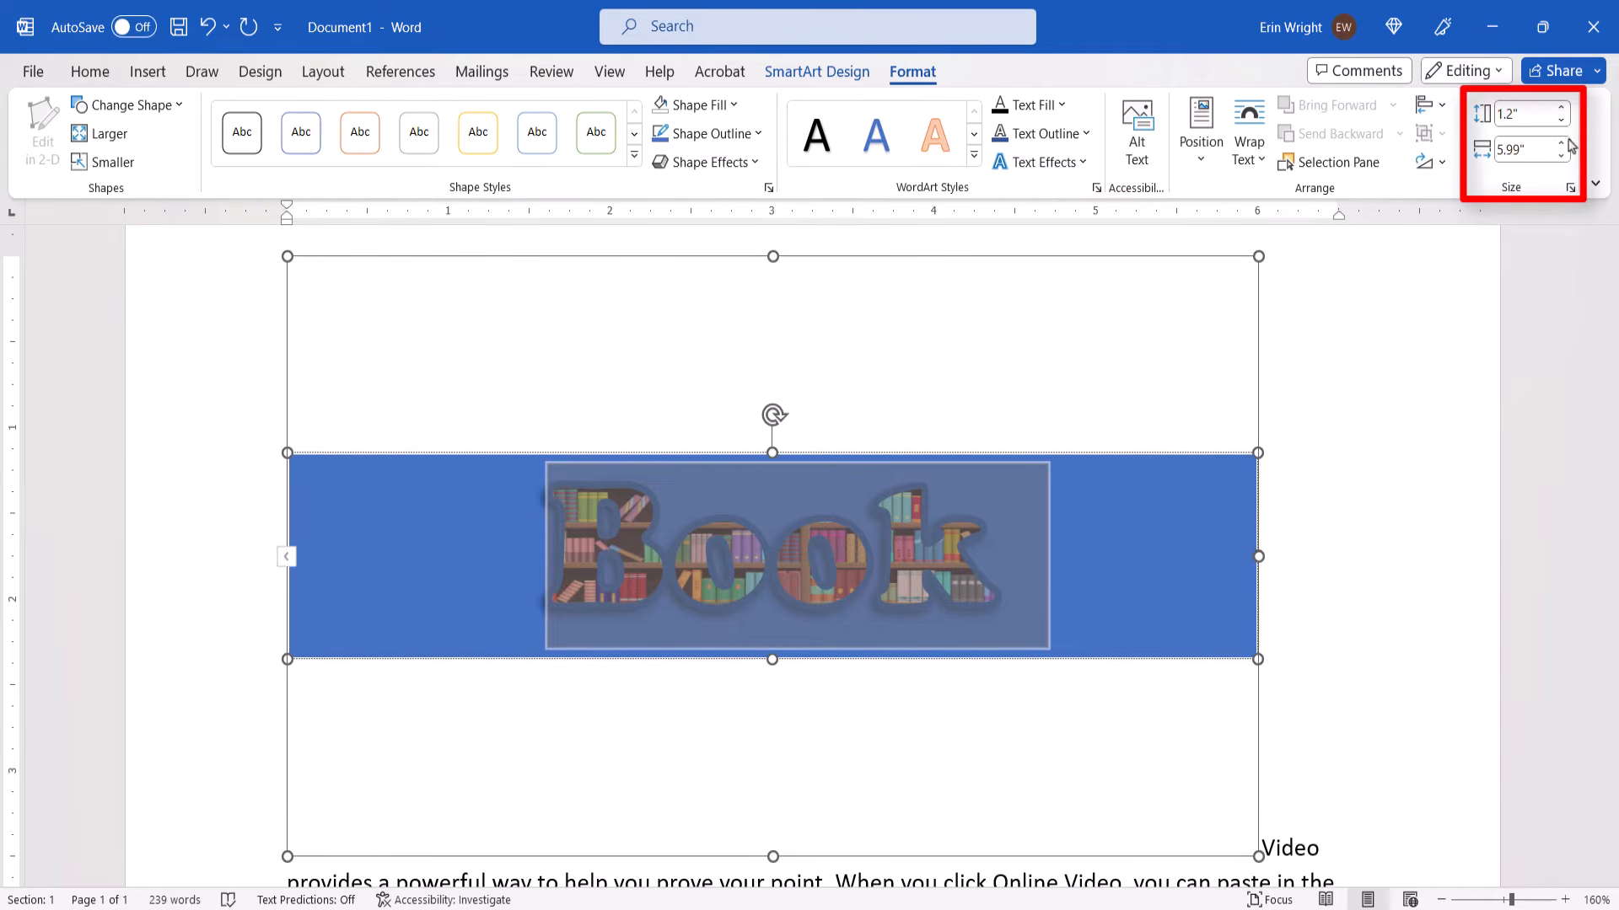
click(1561, 158)
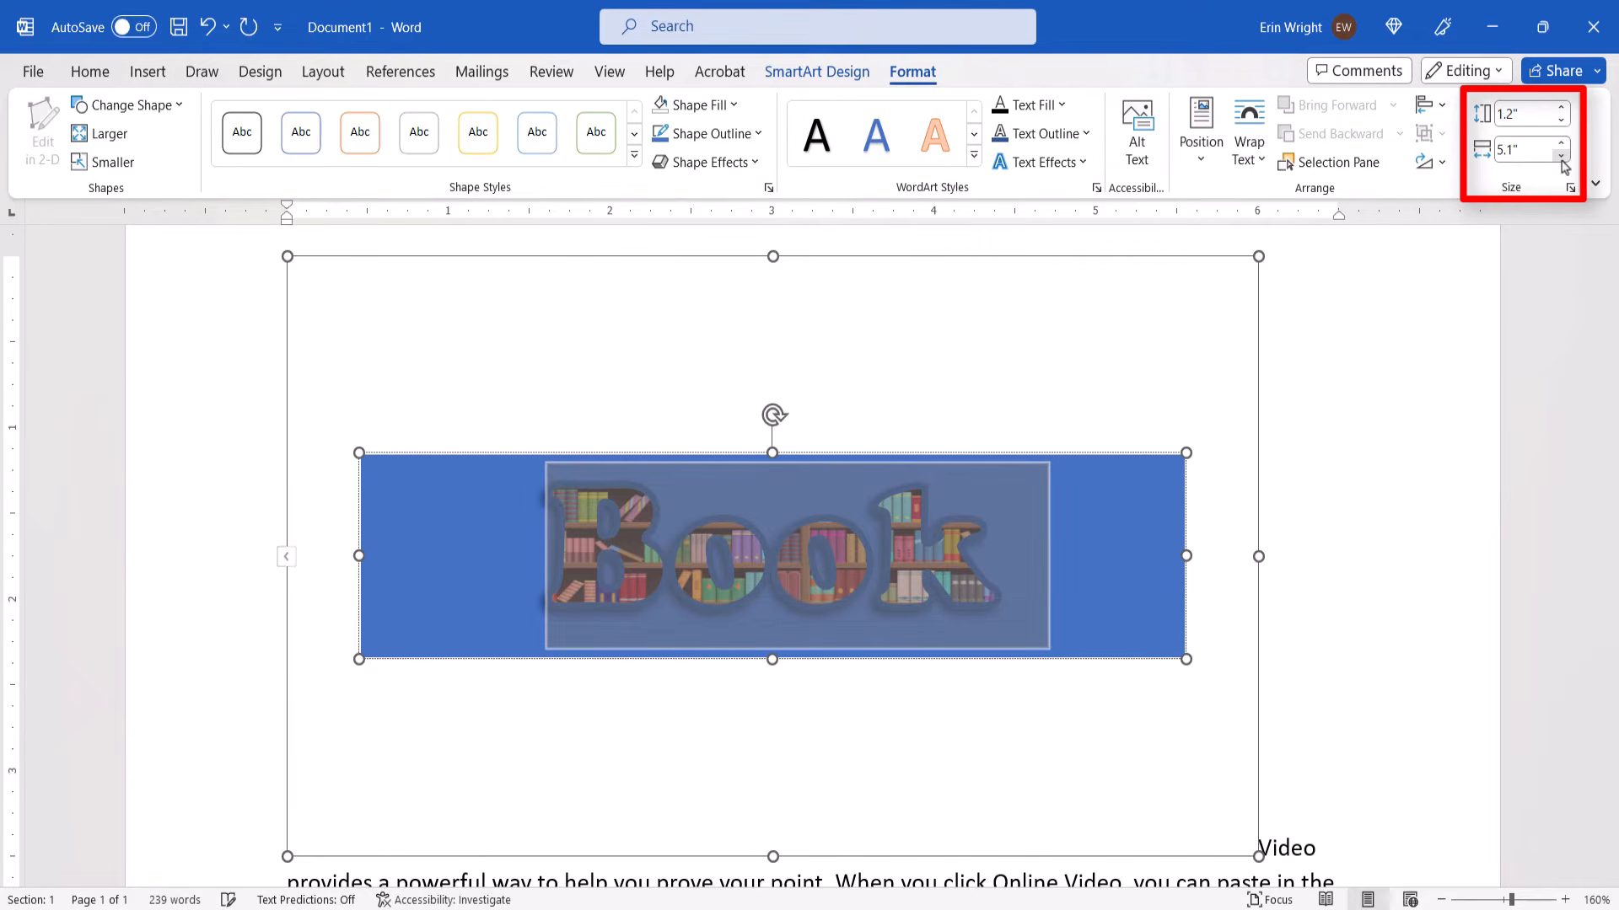
click(1561, 157)
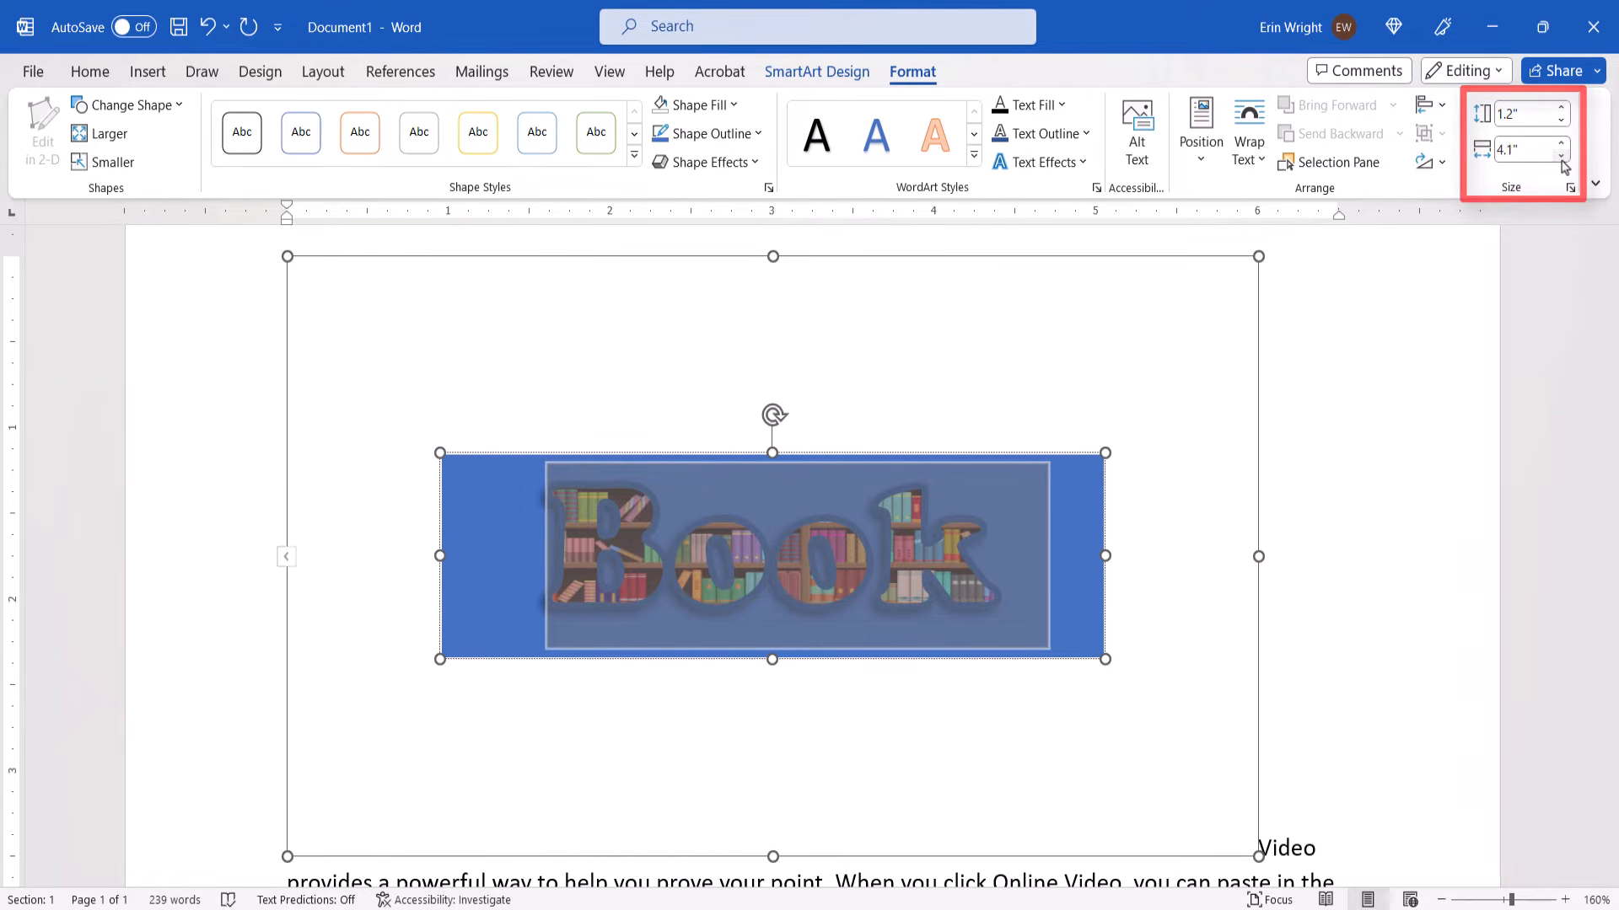
click(1561, 158)
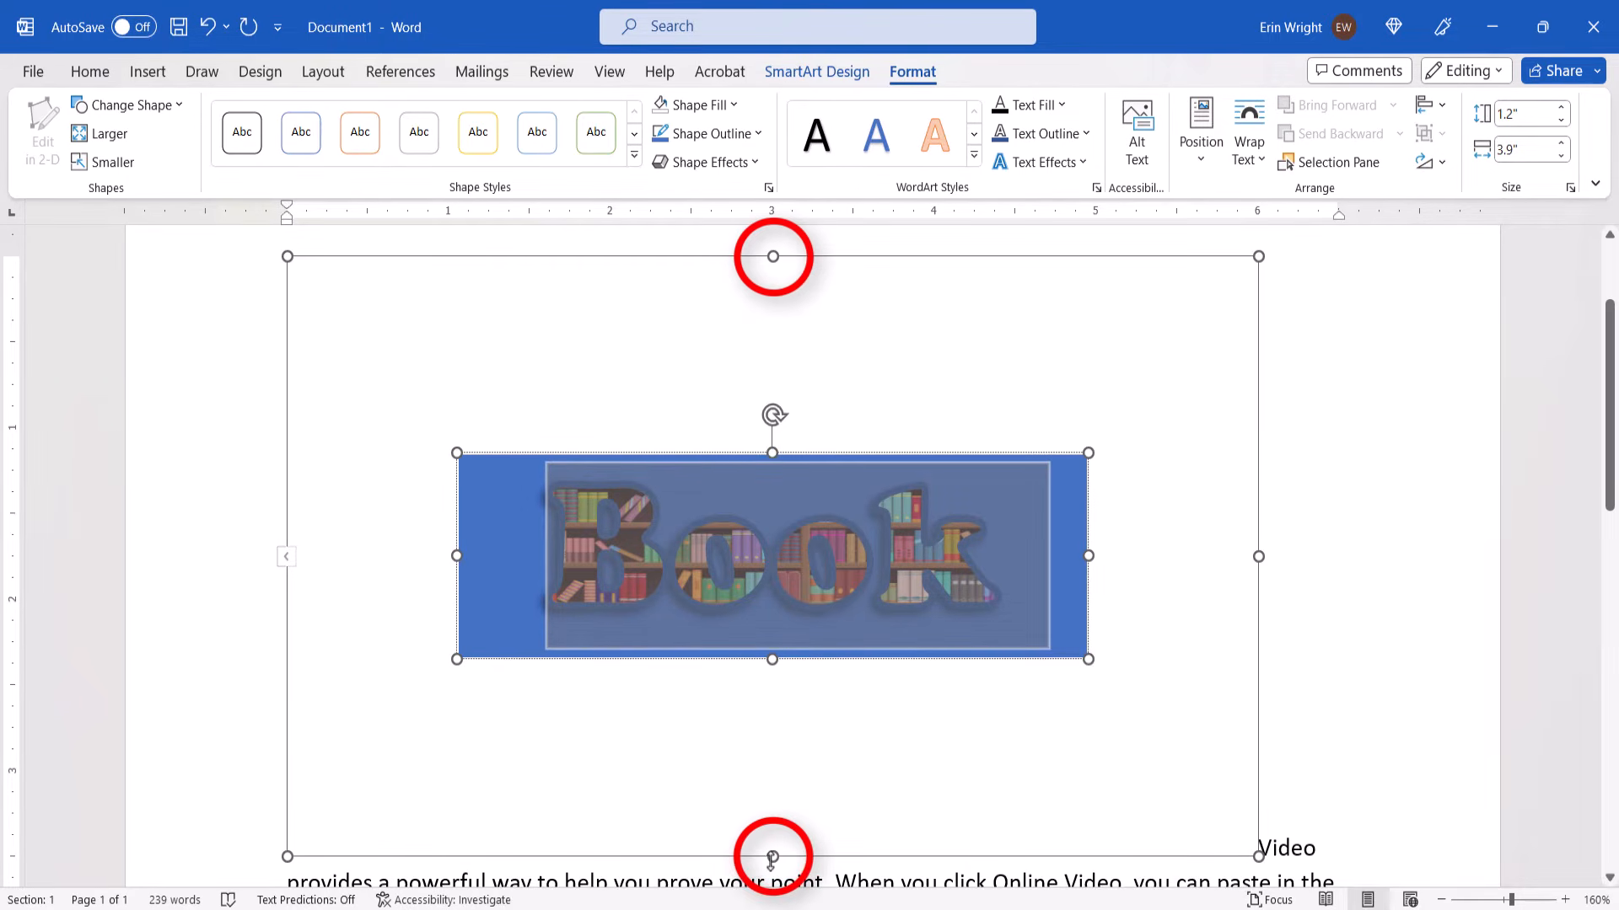
drag(772, 857, 784, 460)
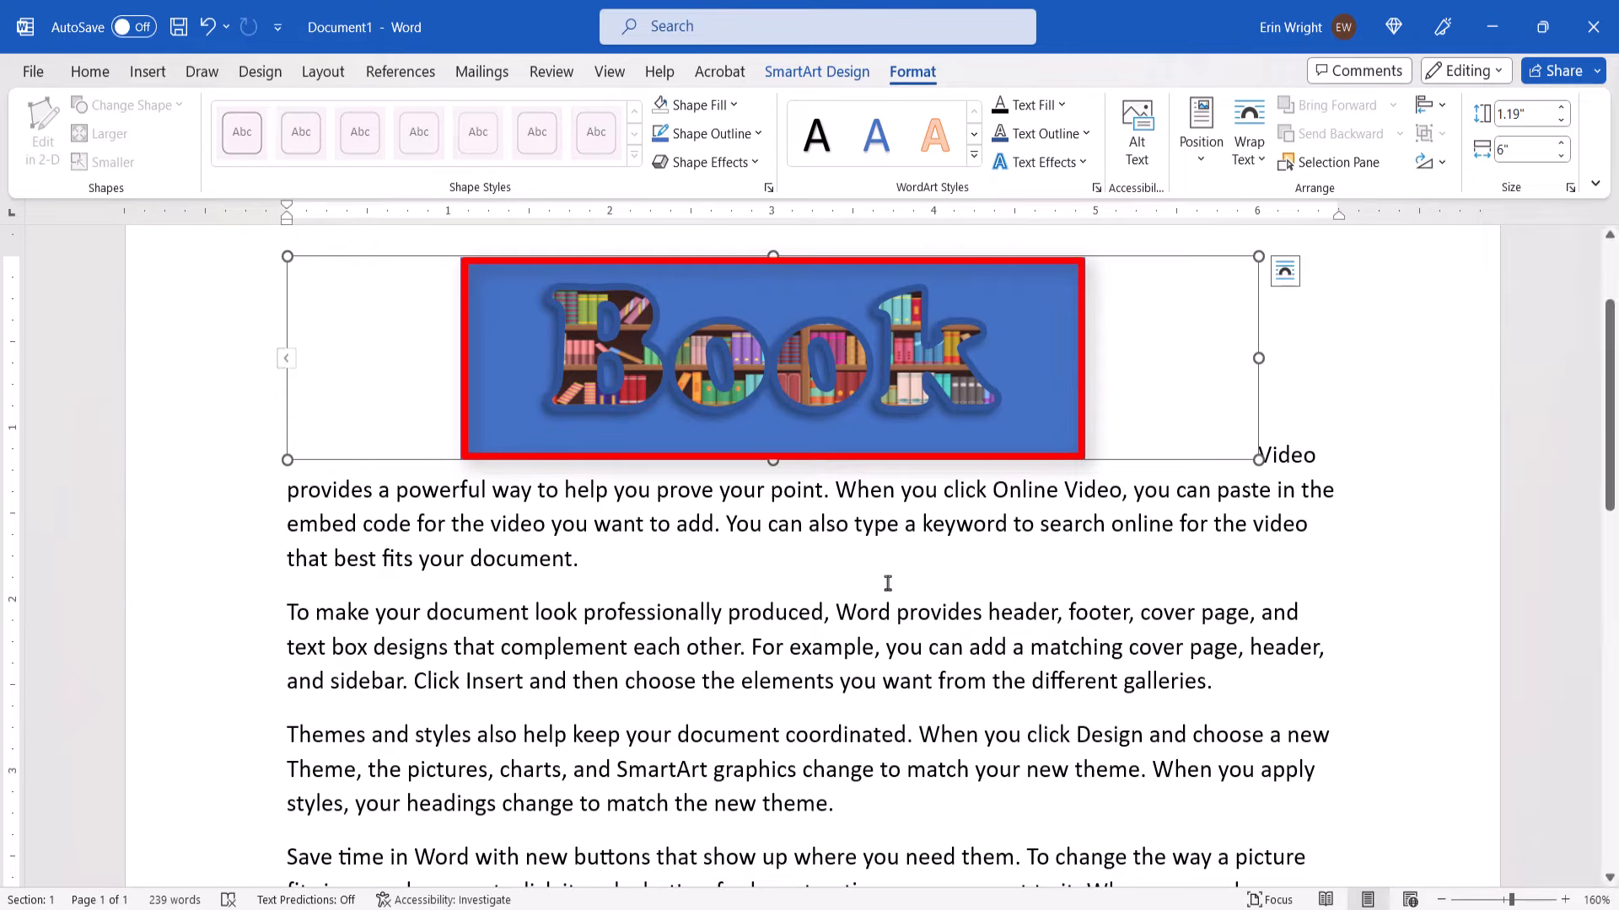
Remove the blue fill from the block behind the "Book" text by setting its shape fill to No Fill
click(797, 349)
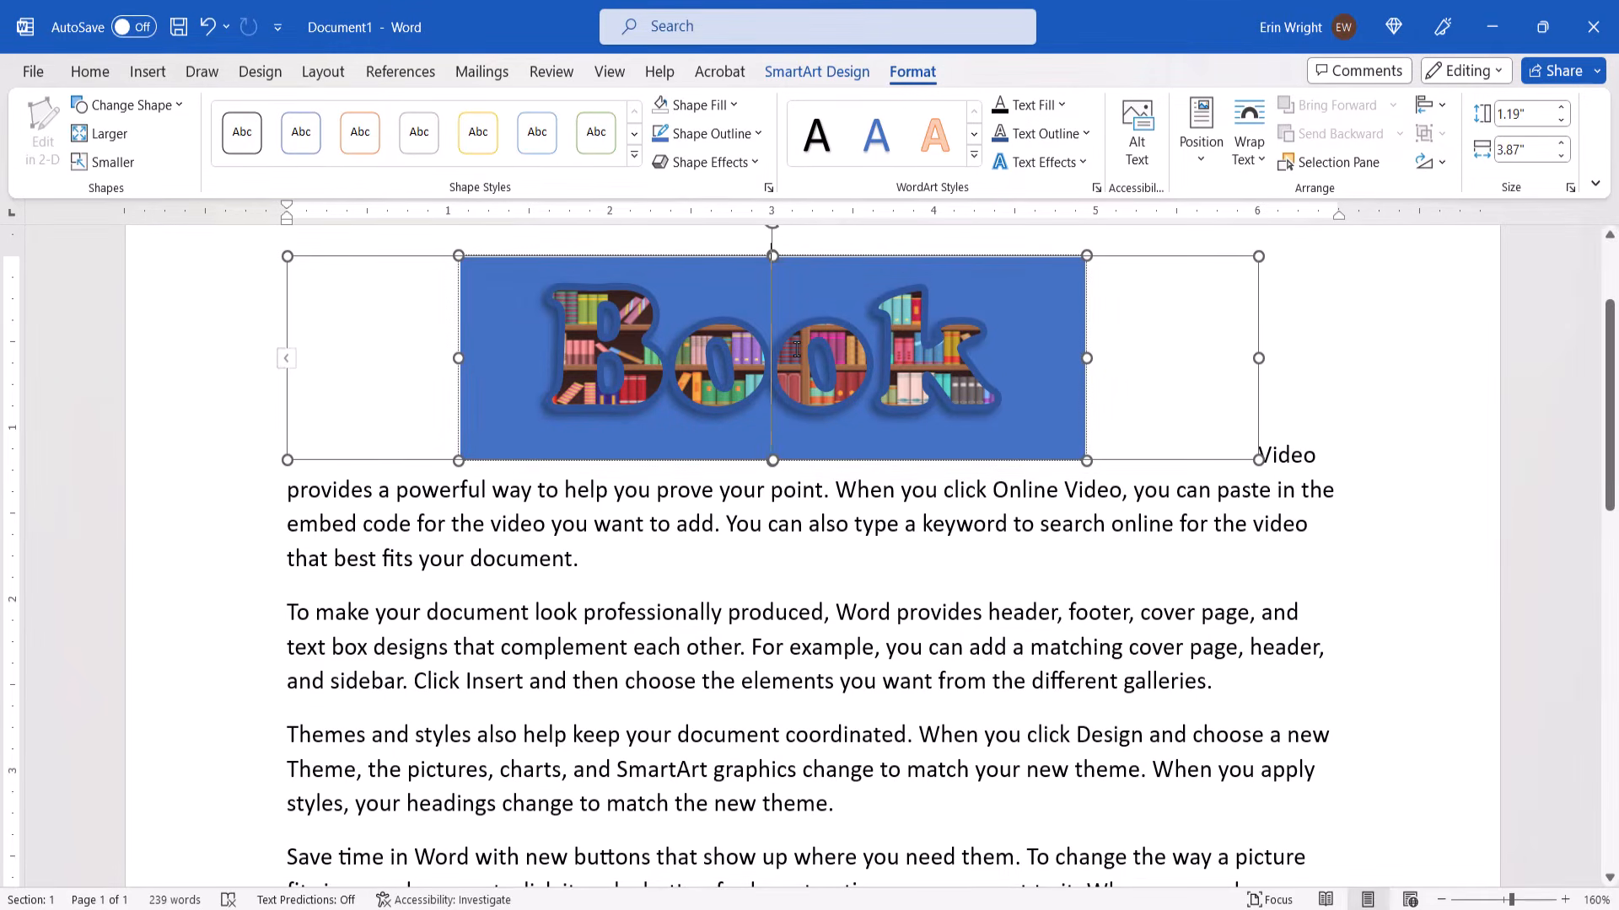
click(723, 108)
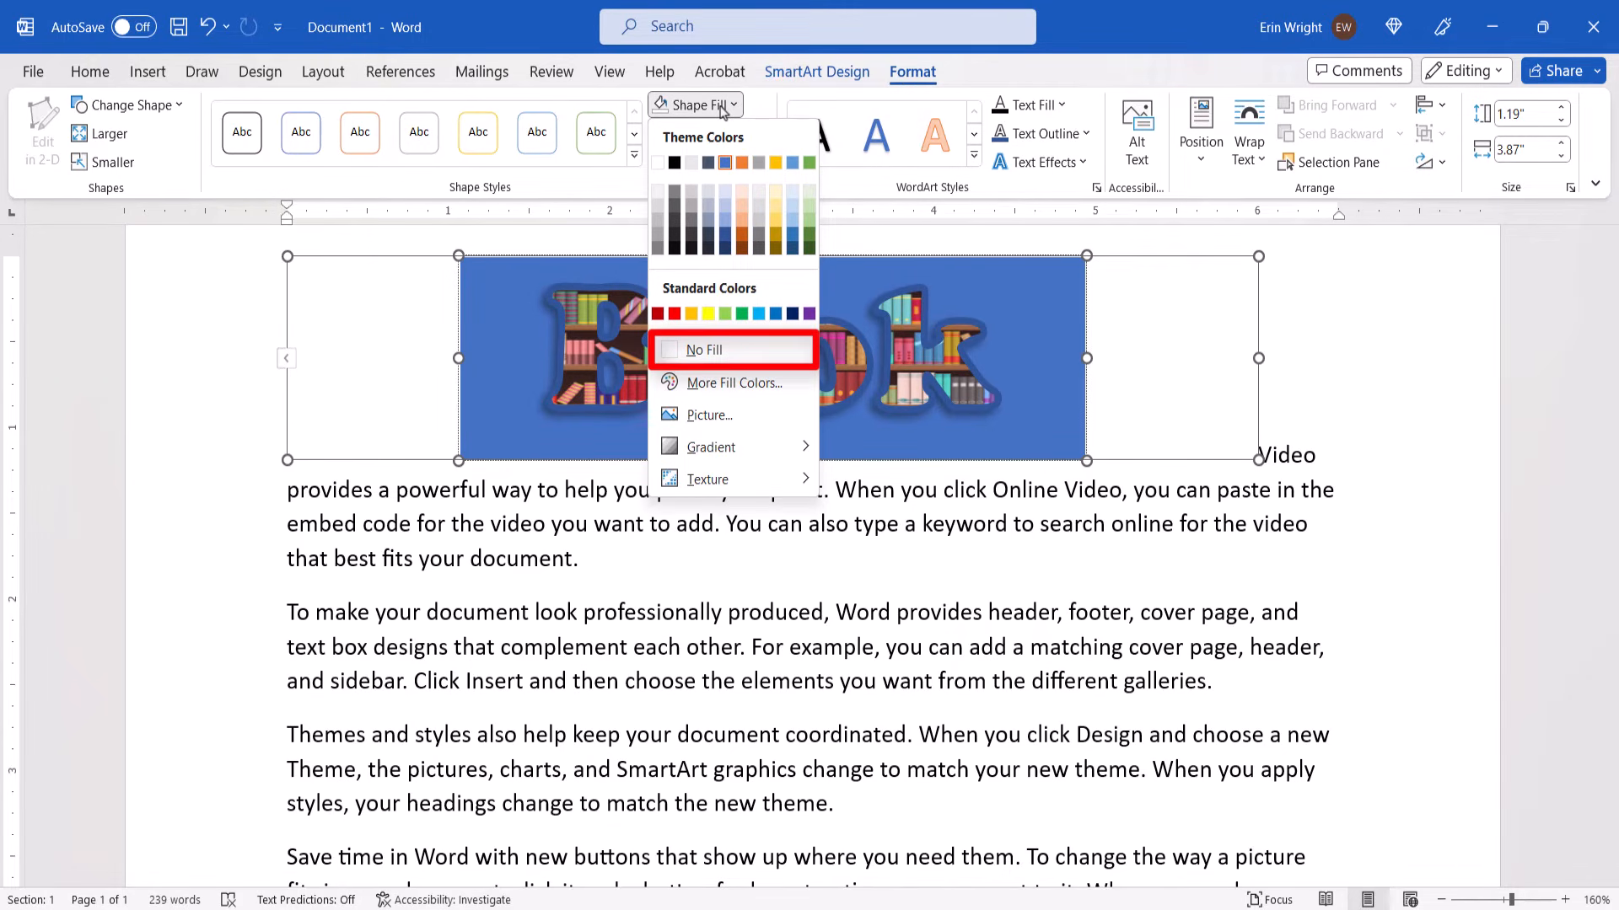
click(700, 351)
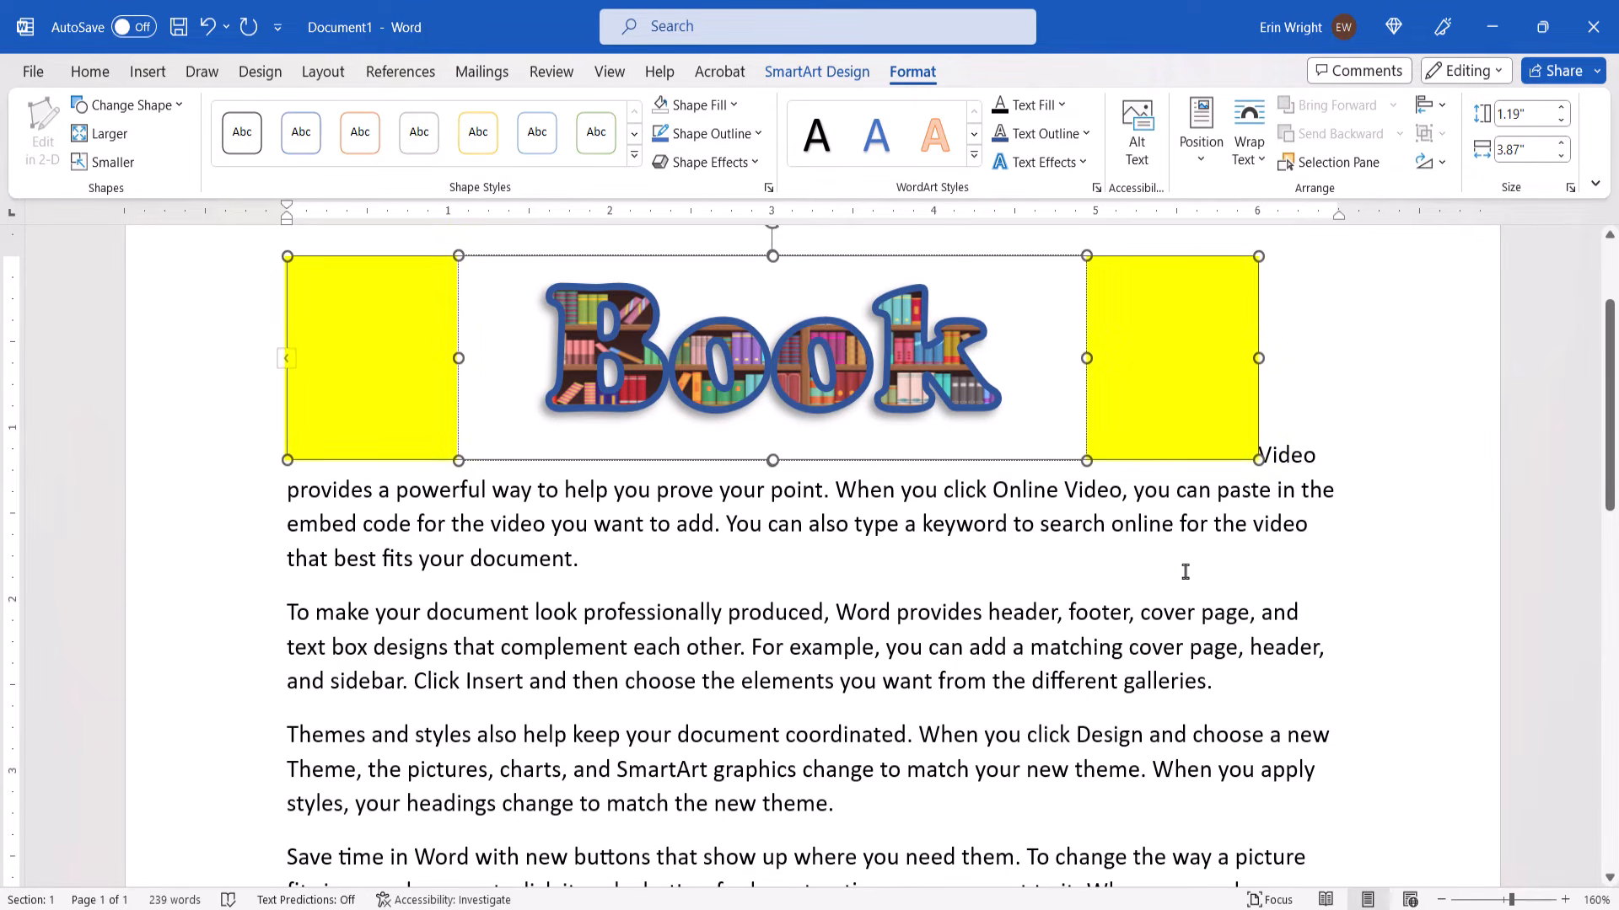
Set the text wrapping of the whole SmartArt frame to Tight and move the frame down into the second paragraph
click(1199, 354)
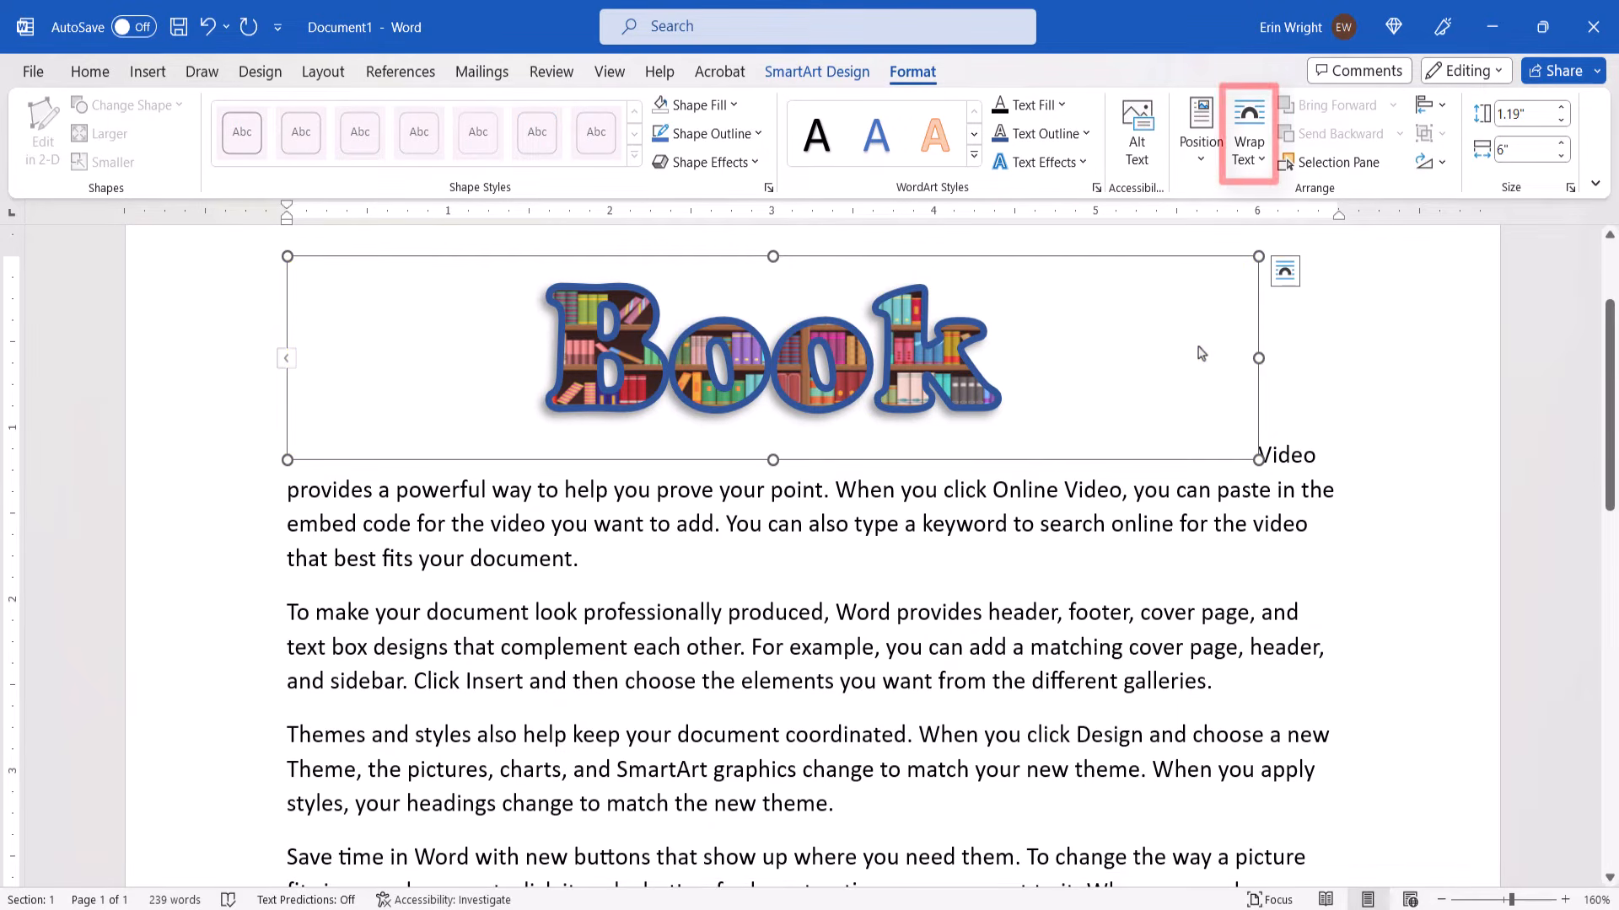
click(1251, 158)
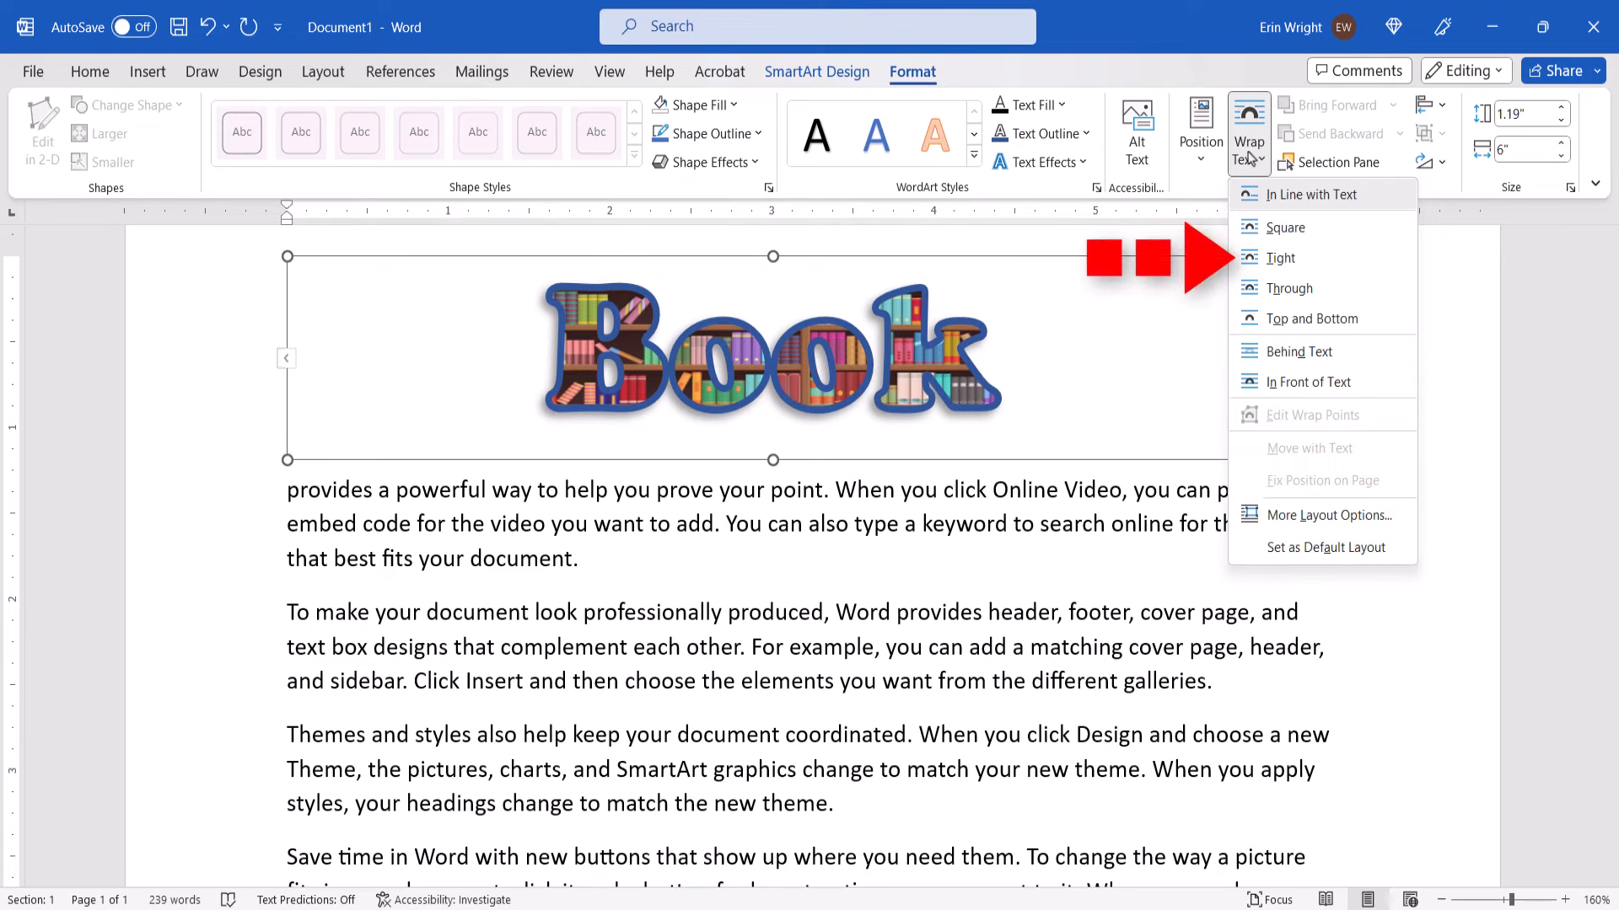
click(1281, 258)
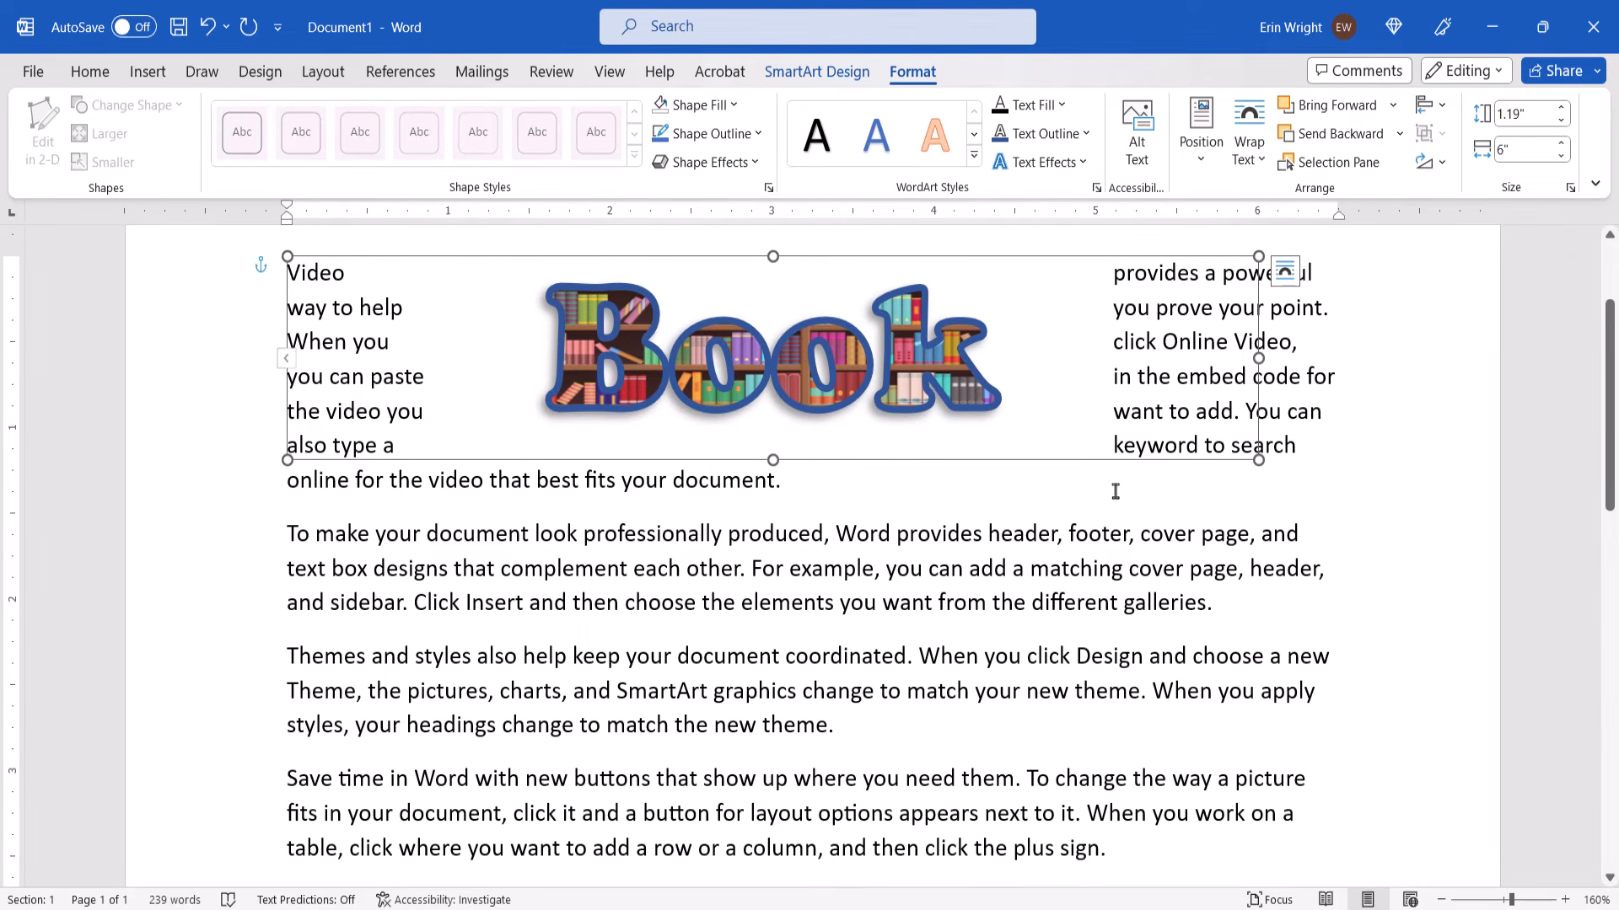
drag(863, 257, 873, 440)
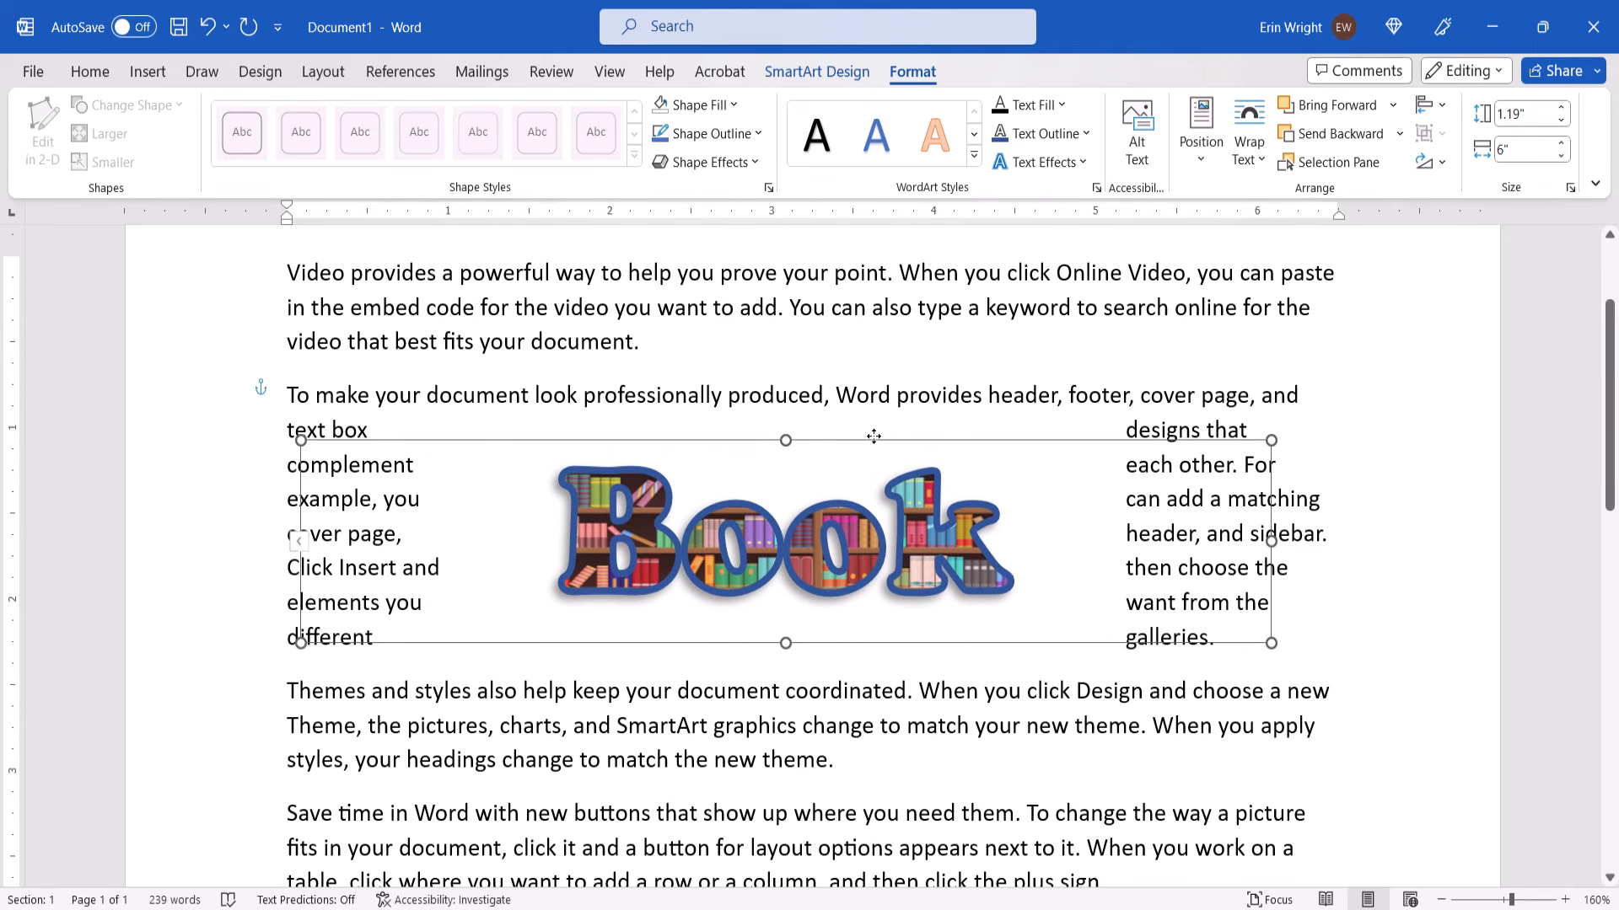
Change the SmartArt text from "Book" to "Books" and deselect the graphic
click(1013, 534)
text(s)
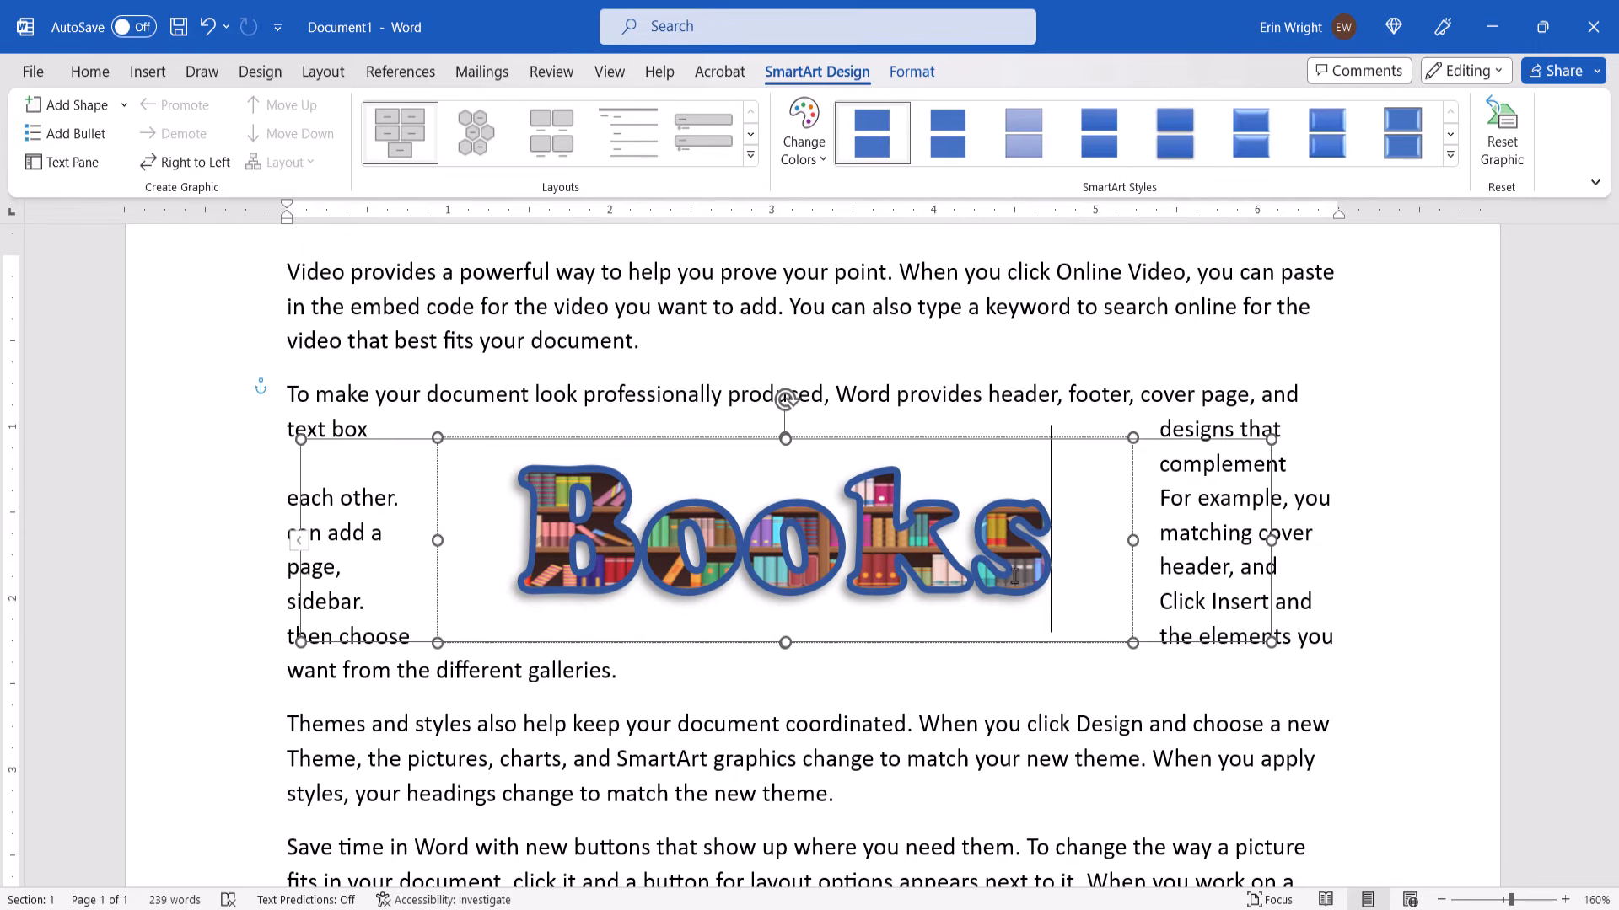
click(1077, 702)
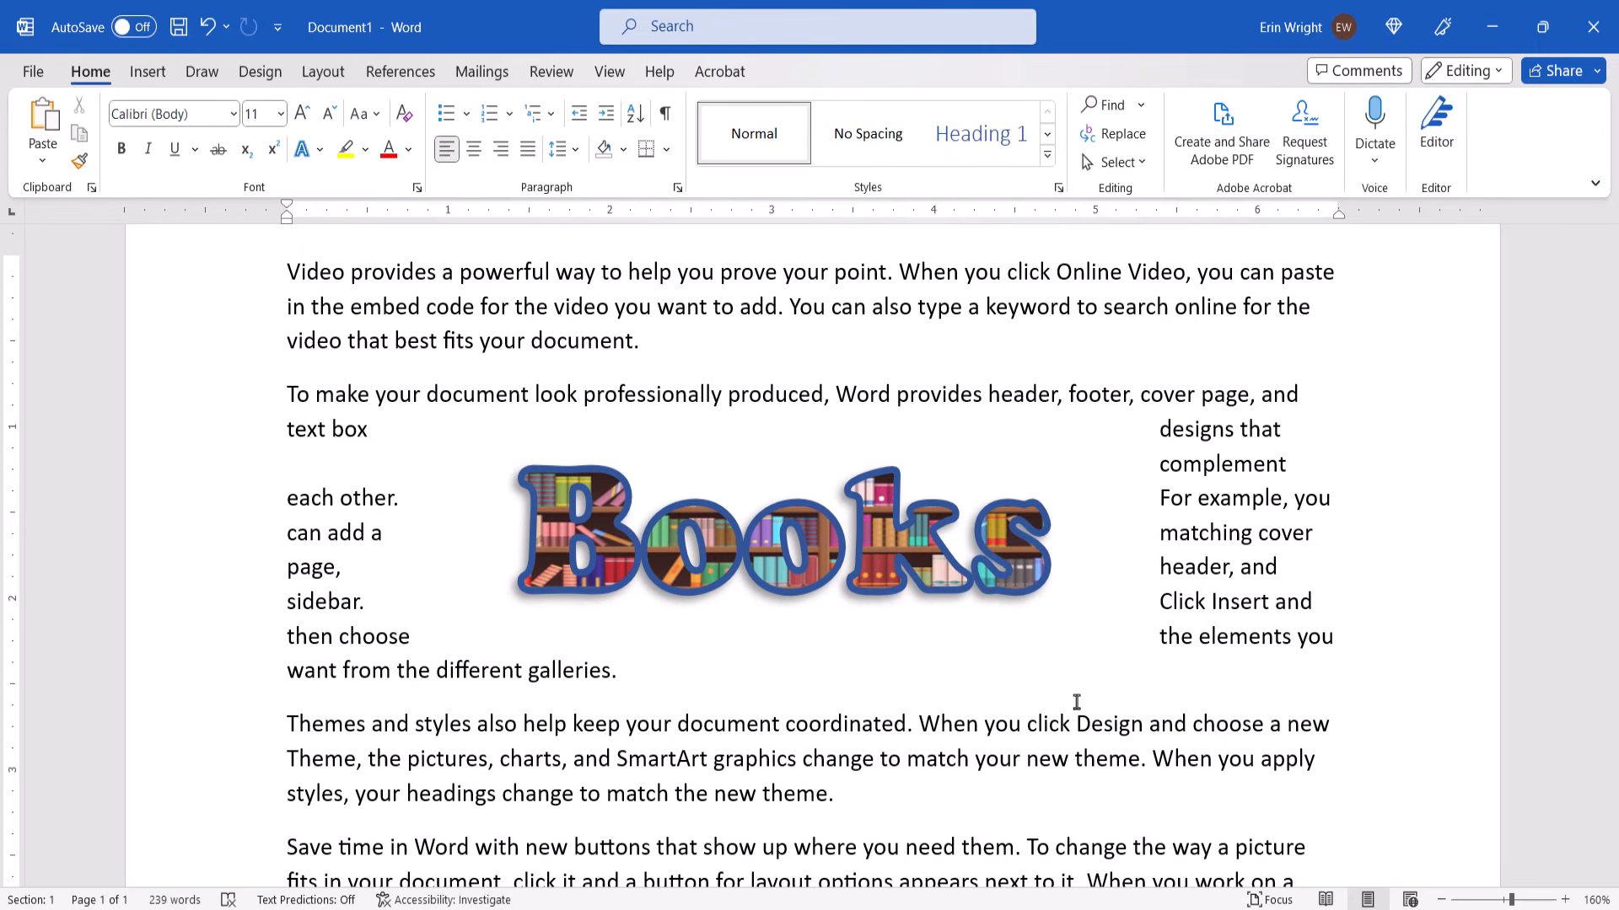